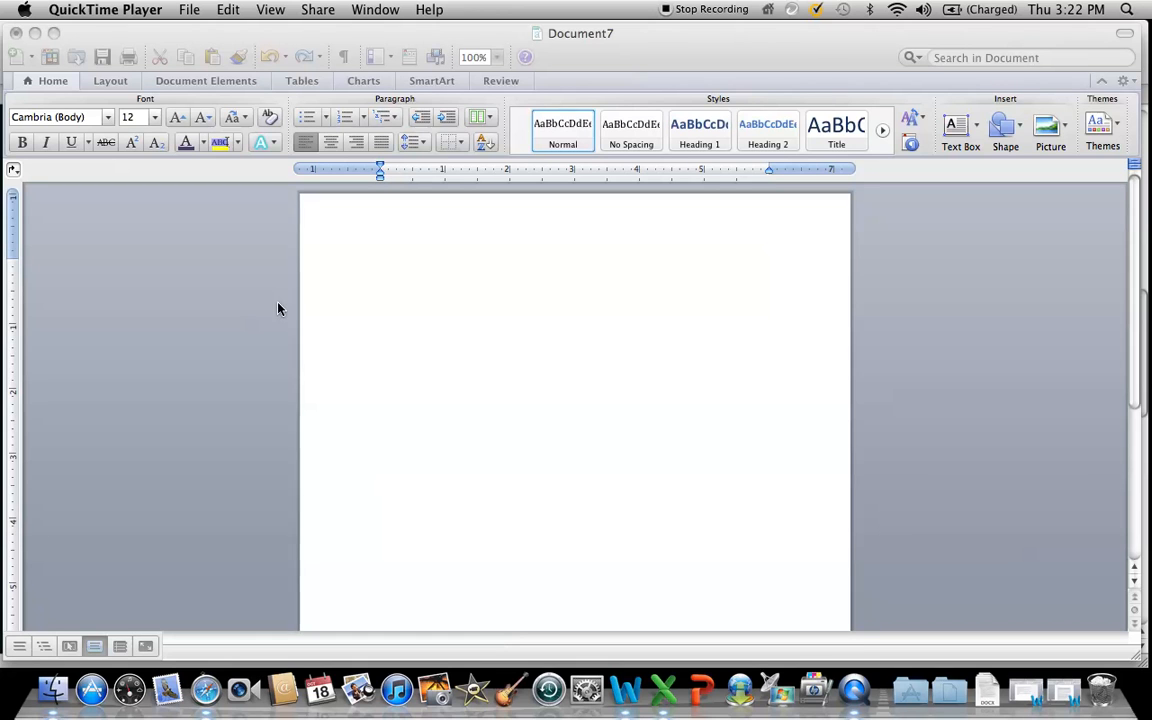
Draw a large text box on the blank page and enlarge it to about 7 inches wide and close to the page's upper edge.
left_click(956, 129)
left_click(956, 129)
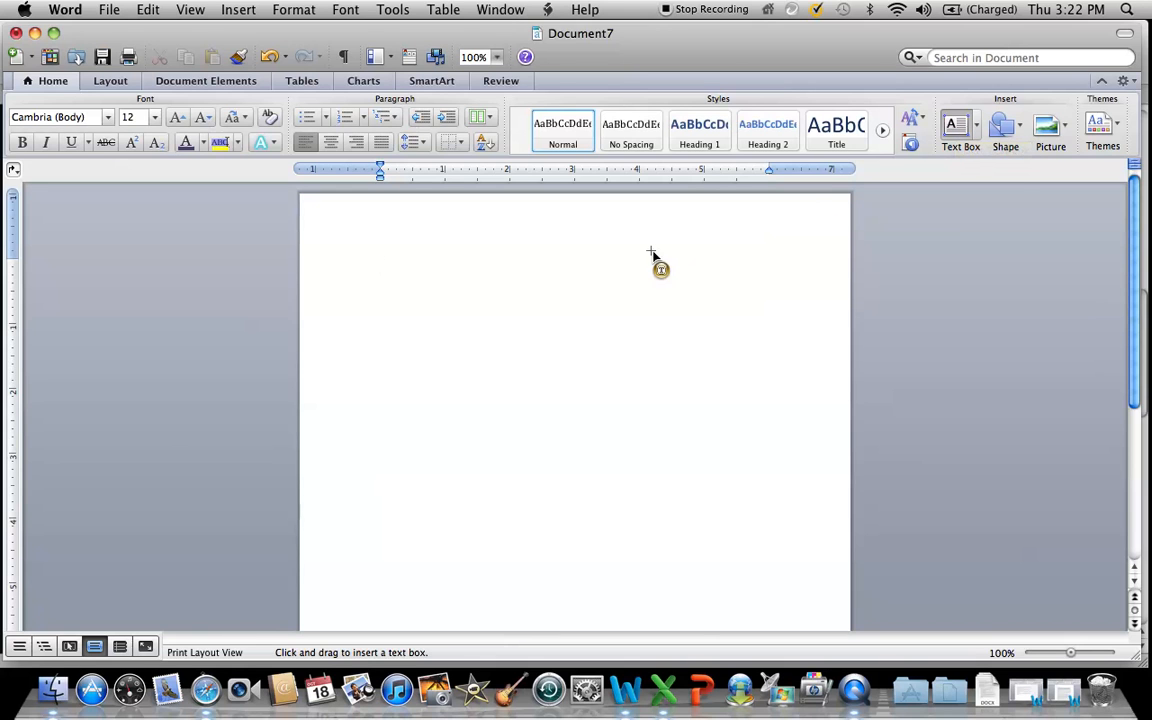
left_click(370, 272)
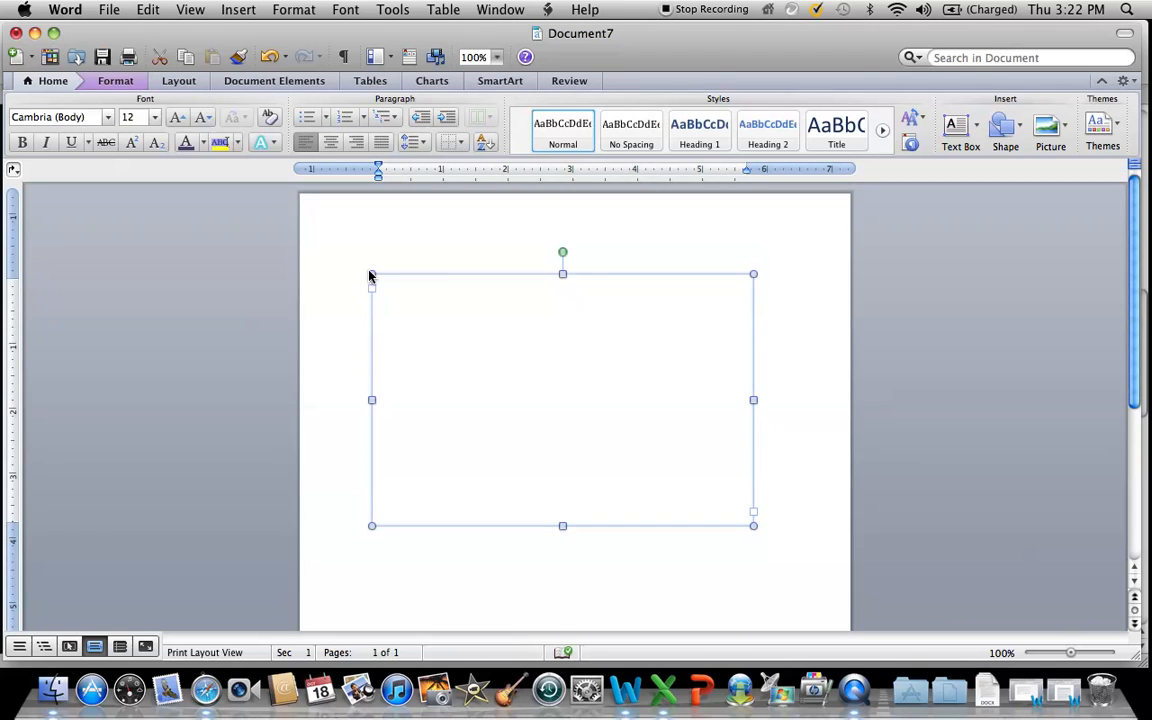
left_click_drag(374, 274, 810, 507)
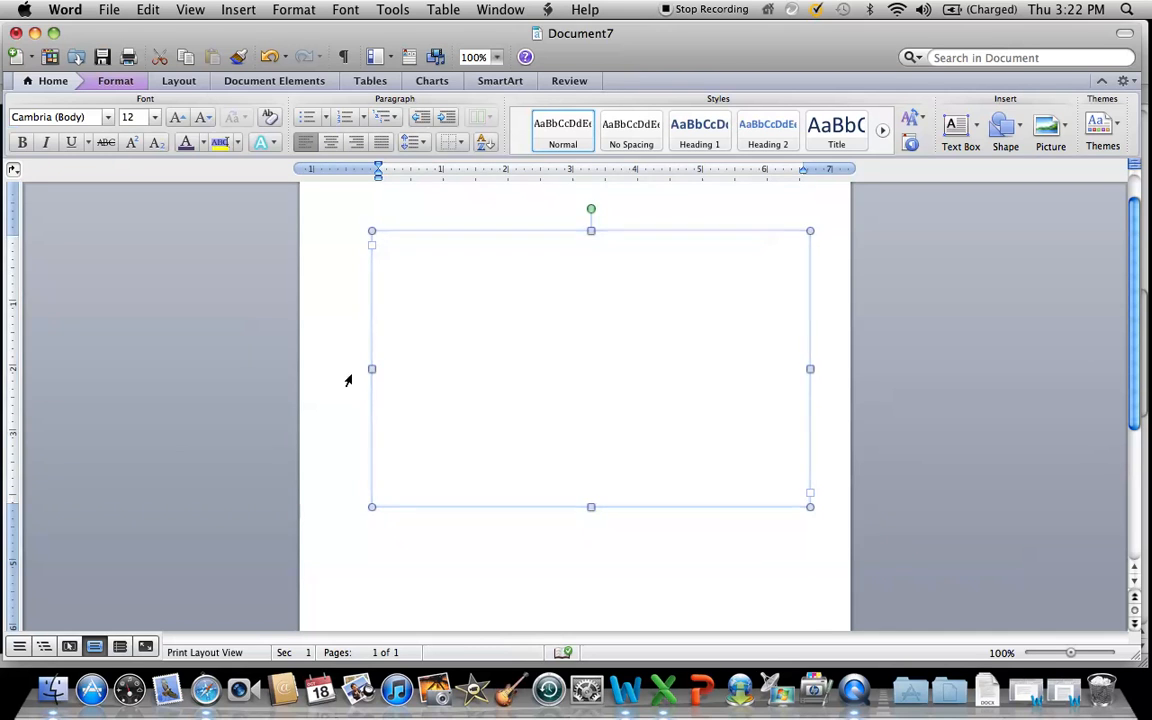
left_click_drag(371, 368, 339, 368)
left_click_drag(574, 230, 573, 196)
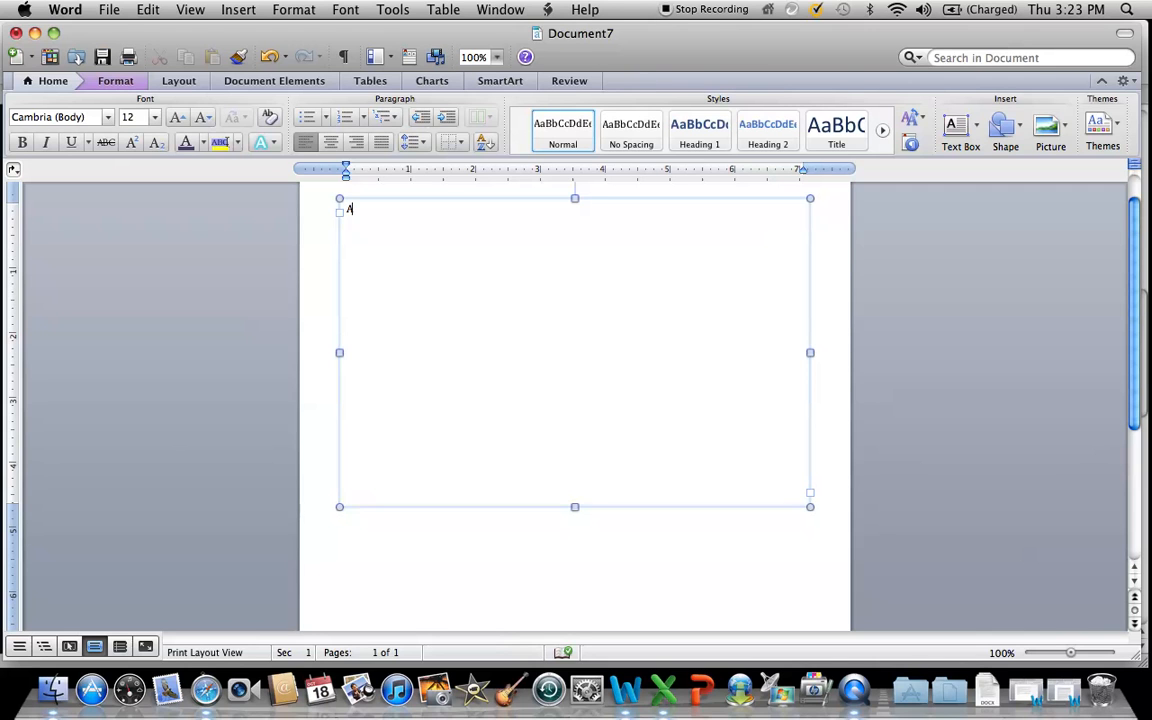
Enter the letter A in the large text box and format it in Monotype Corsiva, size 400, light purple.
key("super+a")
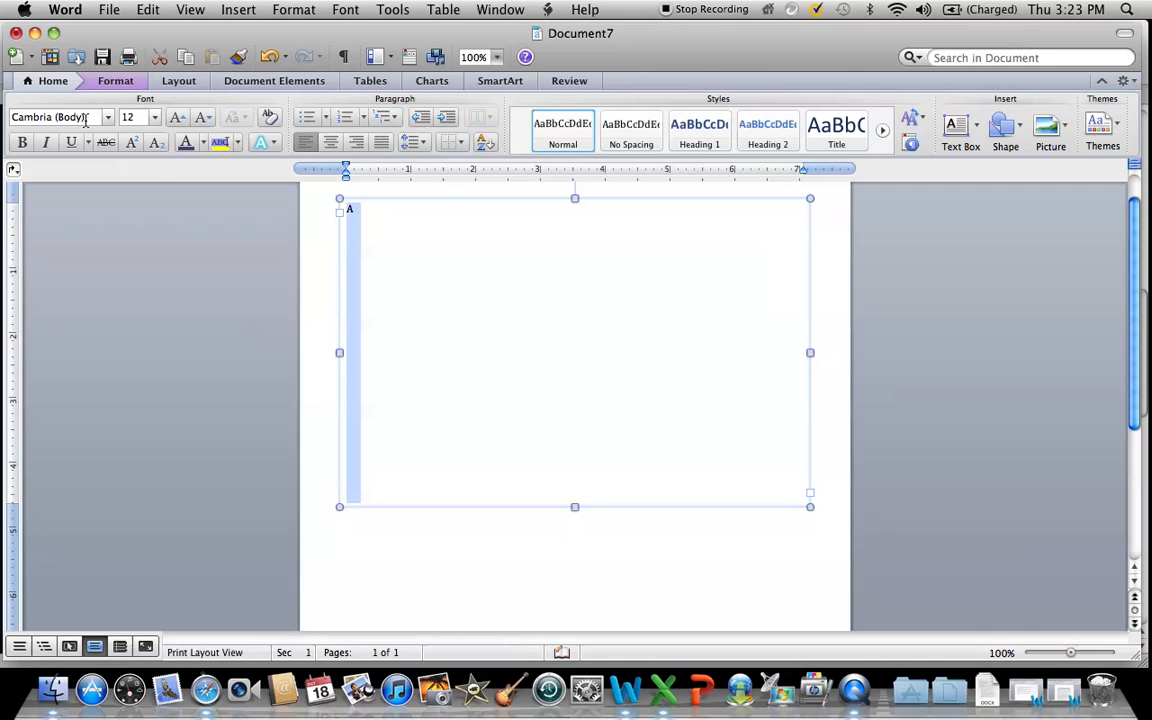
left_click(107, 118)
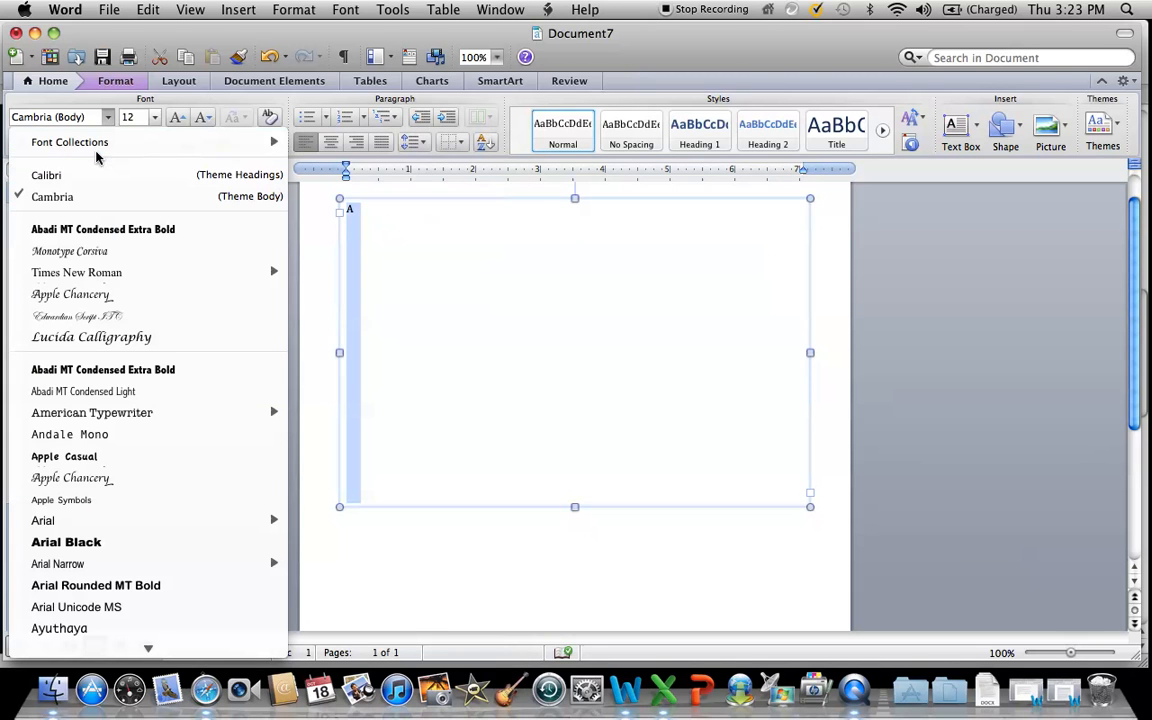
left_click(96, 251)
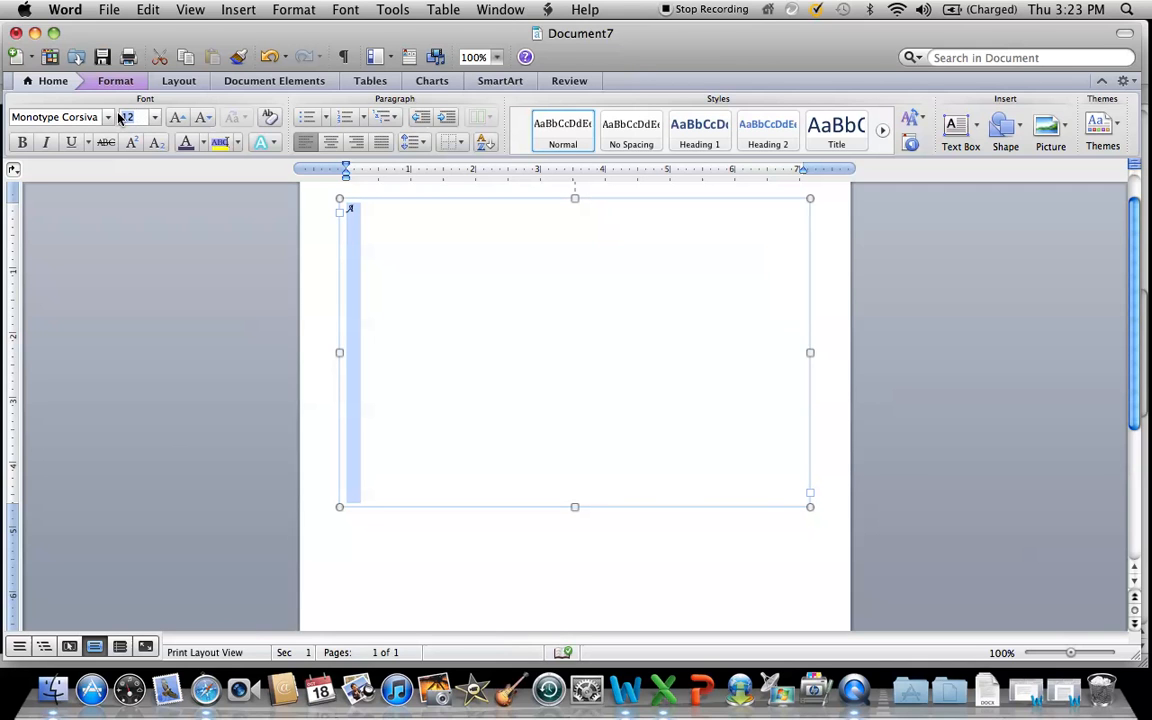
type("4")
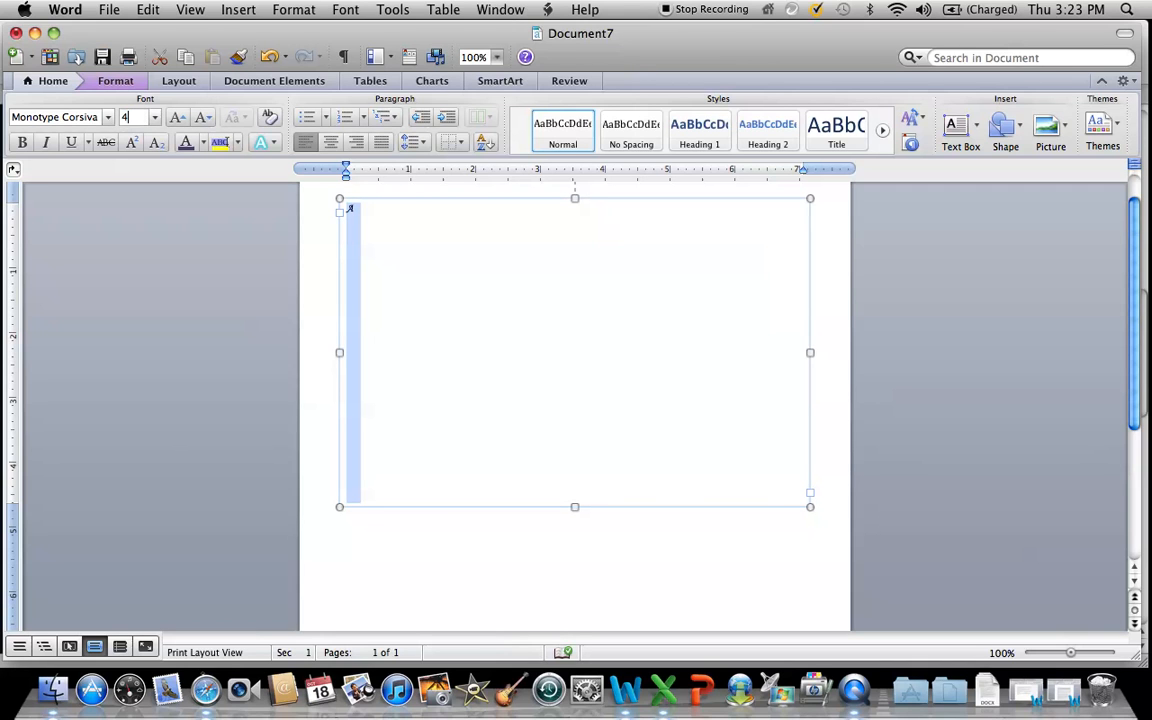
type("00")
left_click(204, 143)
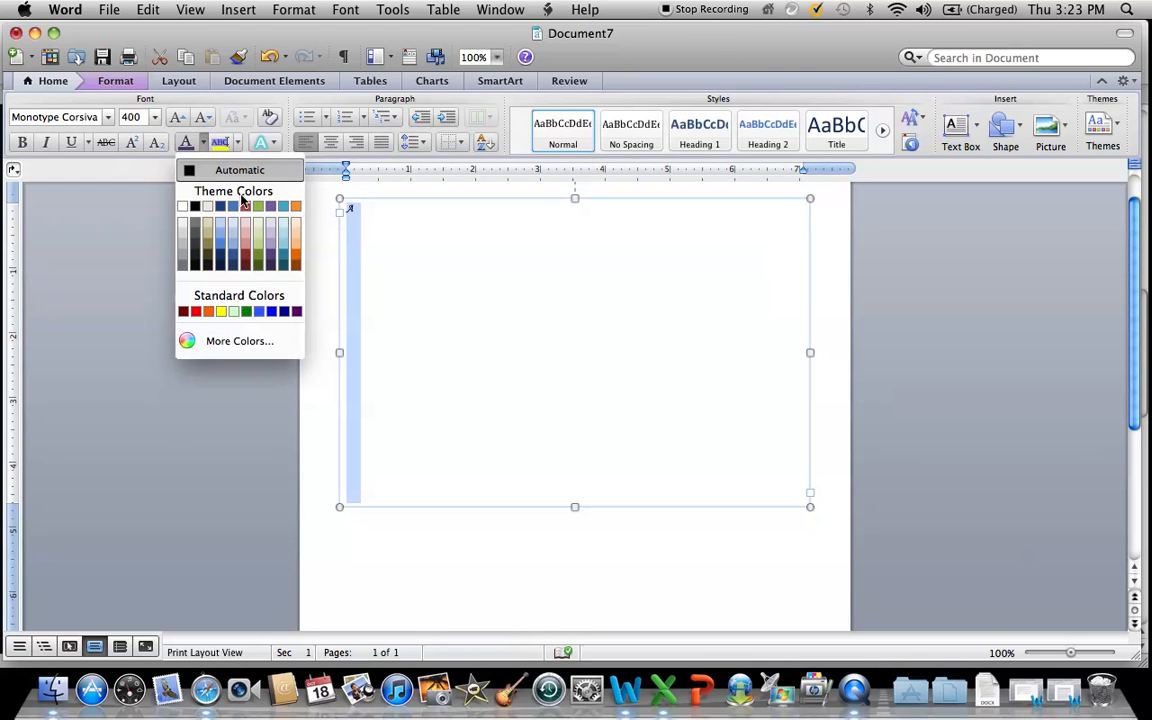
left_click(271, 238)
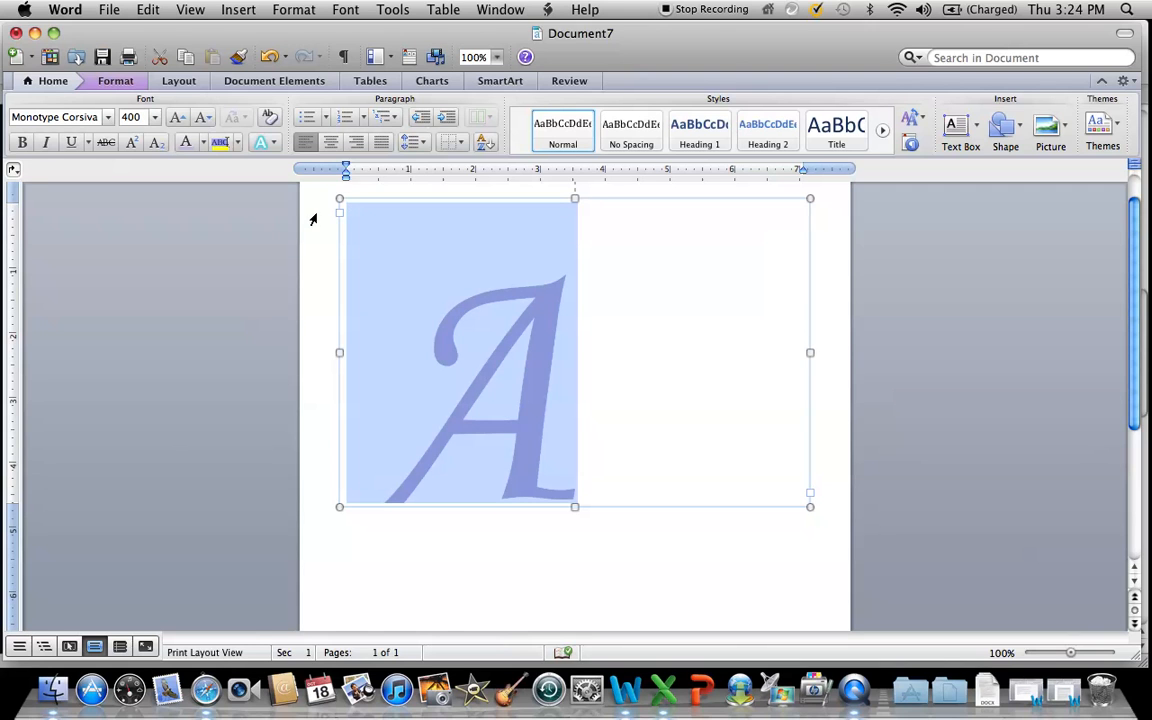
Center the large A in its text box and extend the box downward to fit the whole letter.
left_click(430, 335)
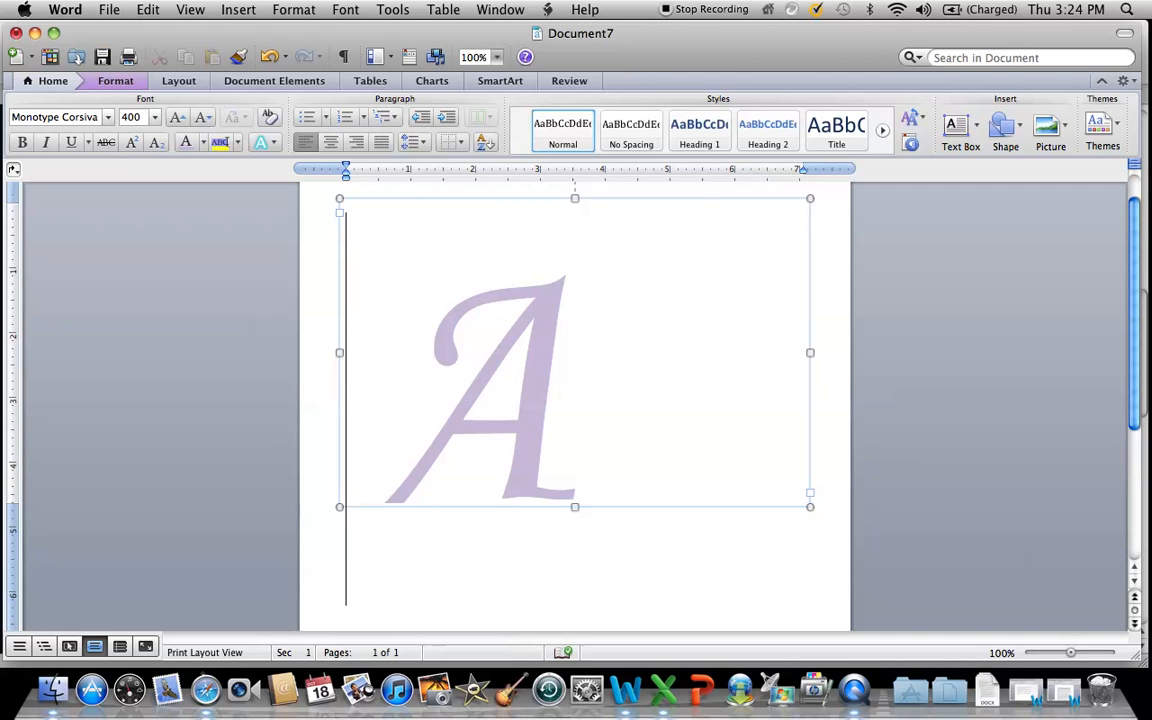
key("super+a")
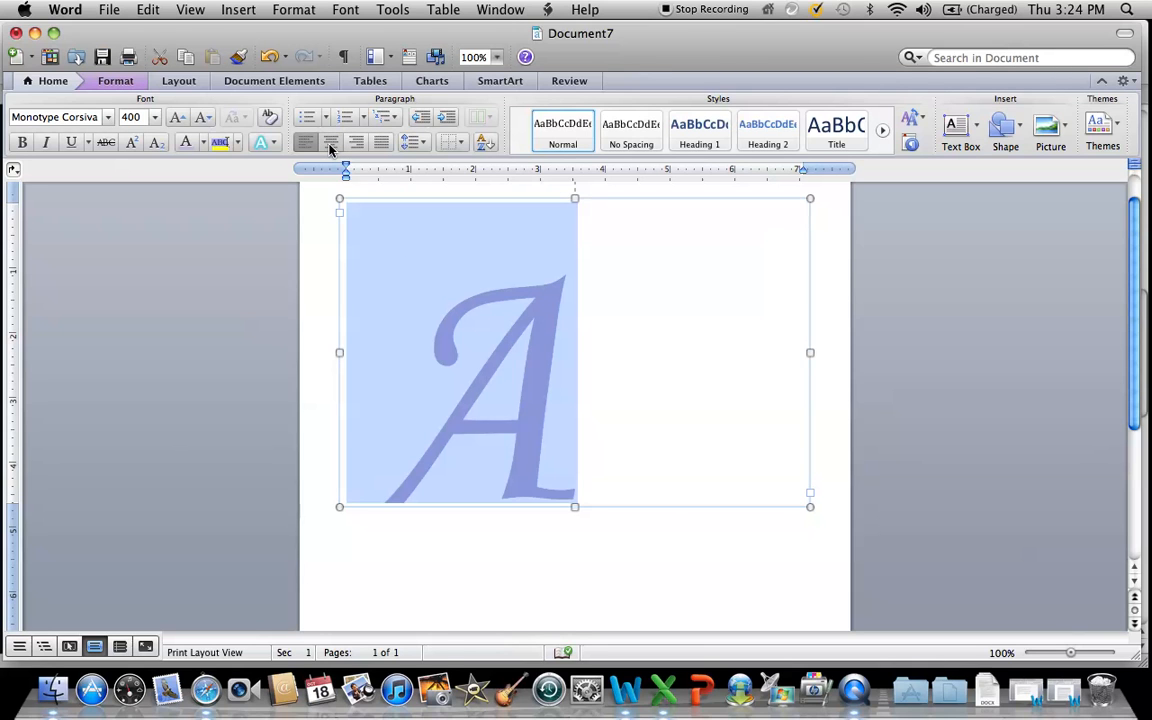
left_click(331, 146)
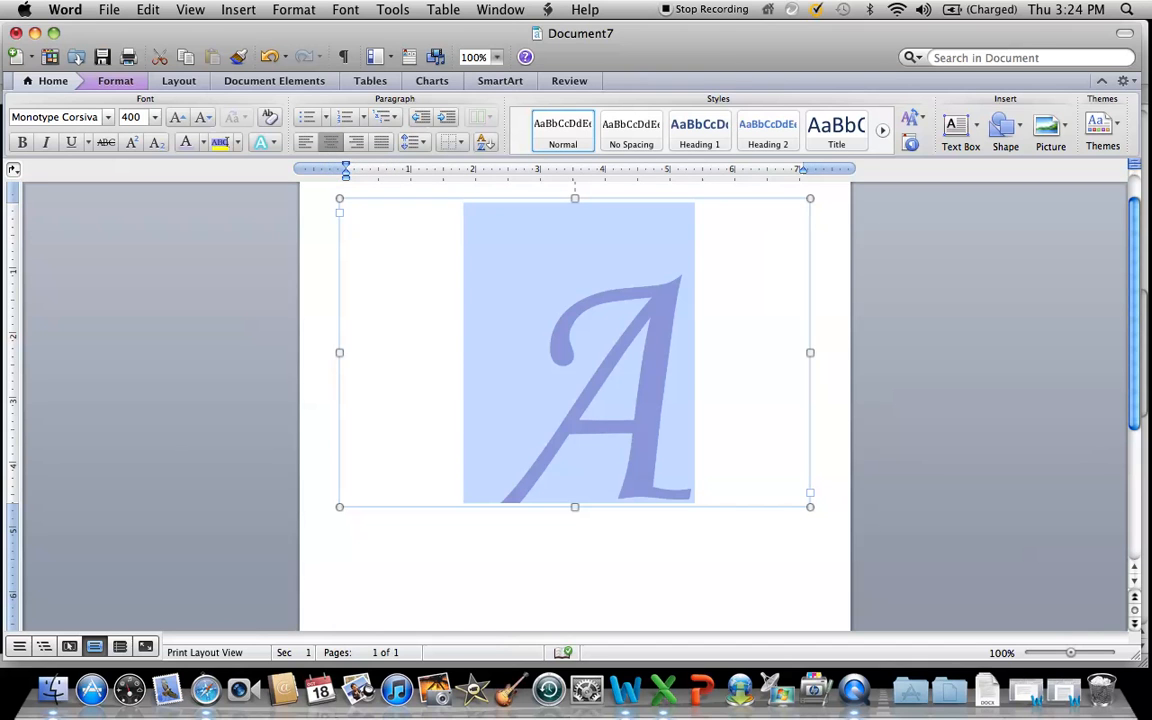
left_click_drag(575, 507, 578, 548)
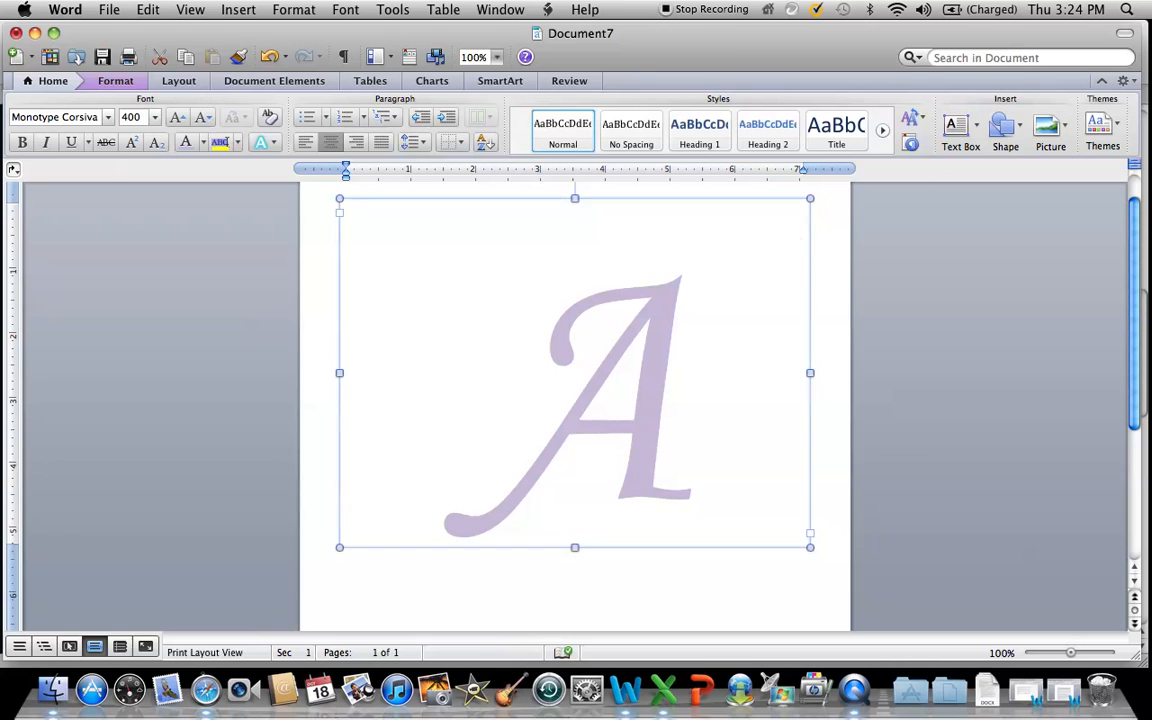
Draw a text box about 2.4 inches wide over the A's upper-left curve and enter the first person's name.
left_click(955, 133)
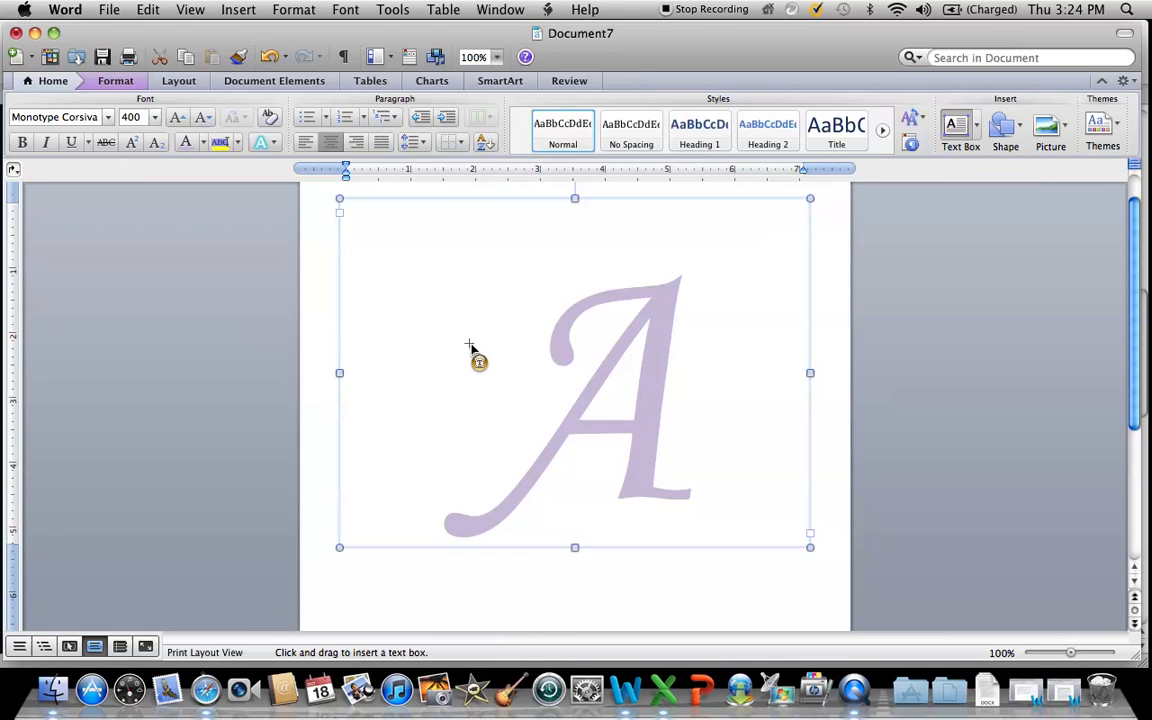
left_click_drag(461, 345, 616, 393)
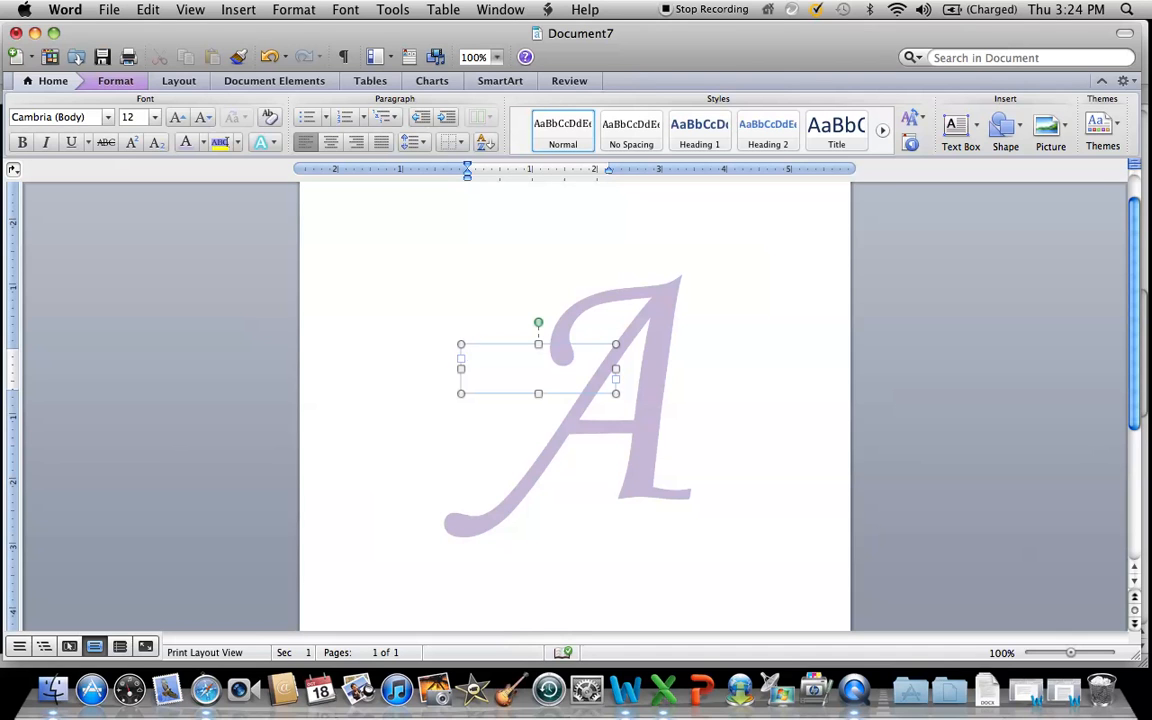
type("Ashle")
Format the first name in Monotype Corsiva, size 60, dark purple, then fit its text box to the name and shift it slightly left.
left_click_drag(503, 356, 468, 356)
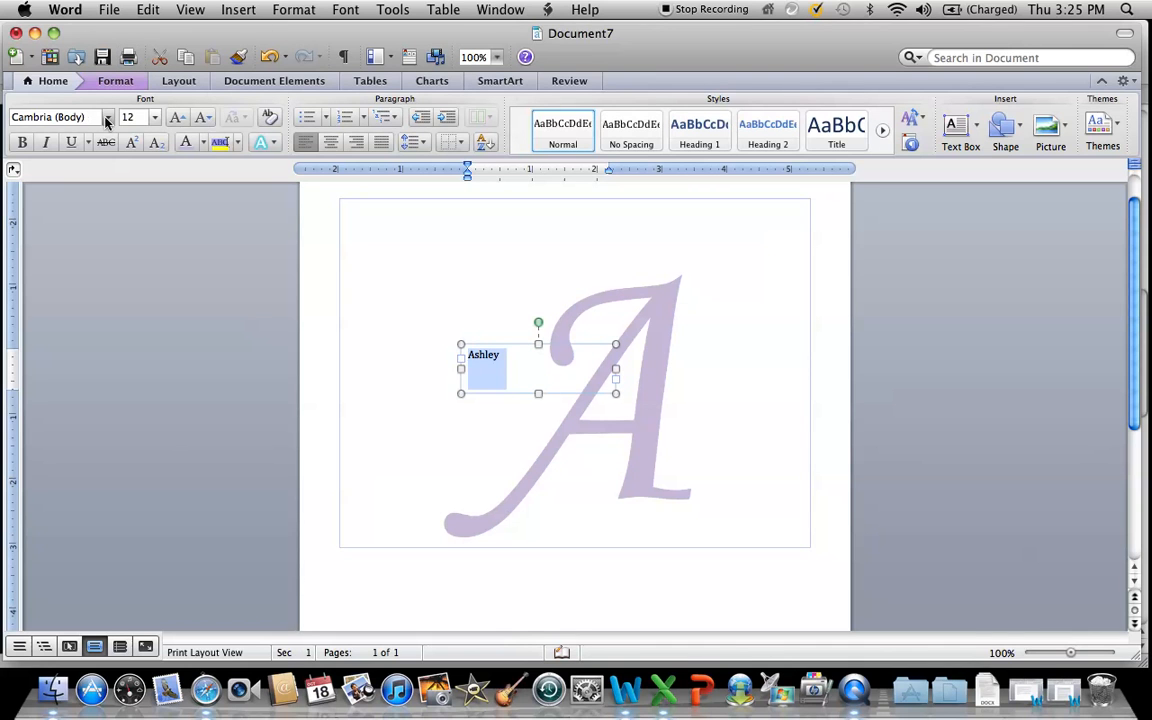
left_click(107, 117)
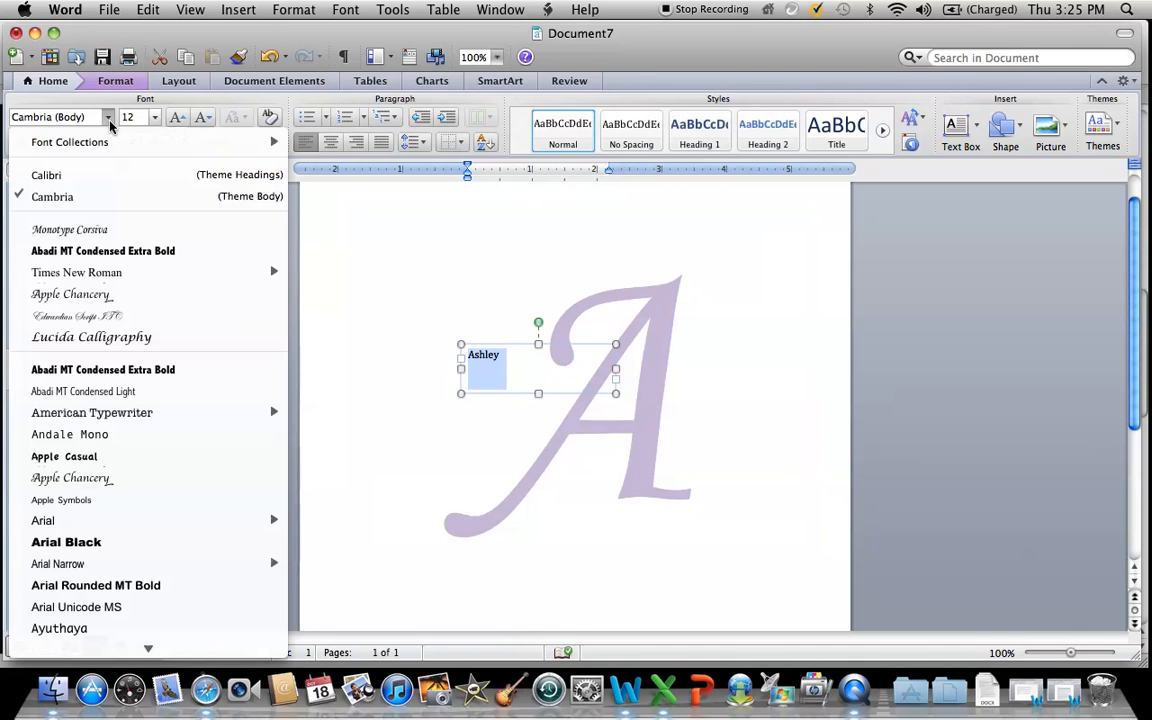
left_click(75, 232)
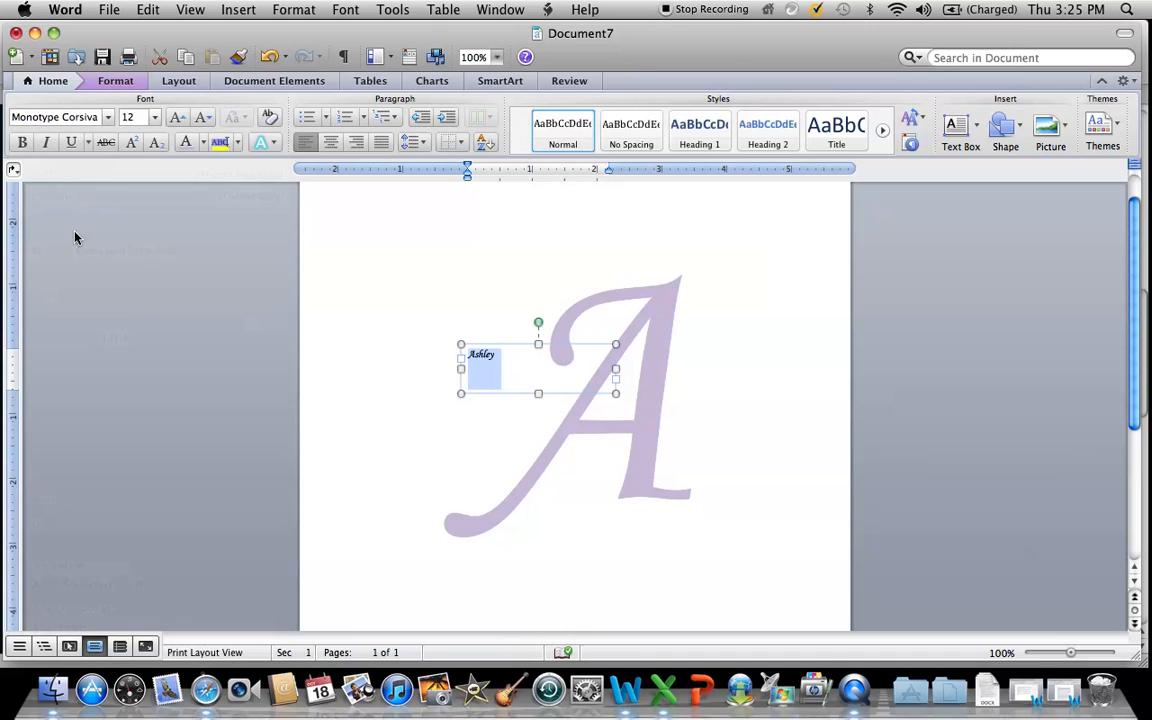
left_click(124, 118)
type("60")
left_click(202, 144)
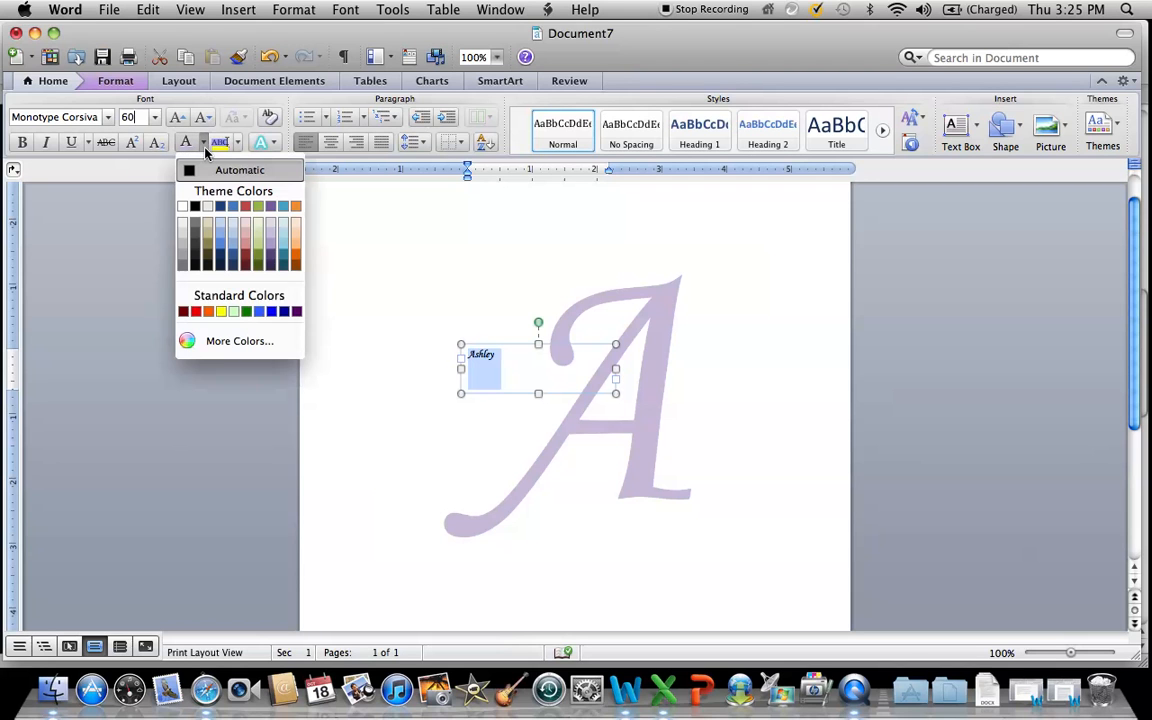
left_click(270, 260)
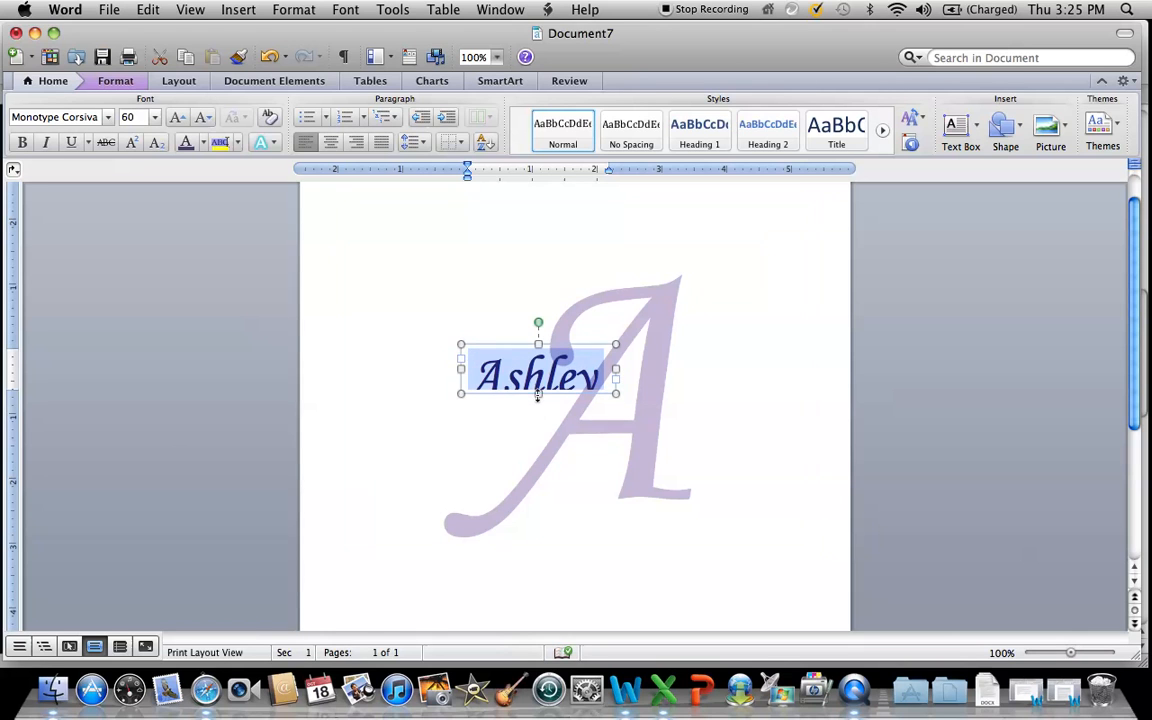
left_click_drag(538, 394, 512, 385)
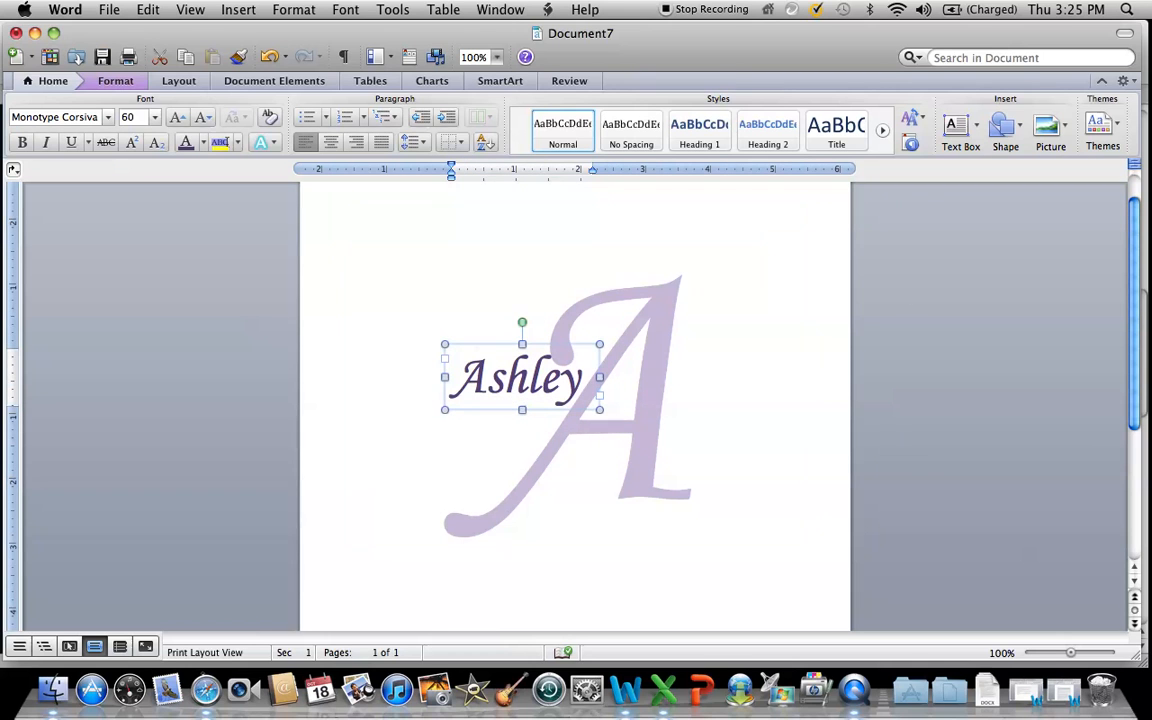
Draw a text box about 2 inches wide beside the A's lower-right leg and enter the second person's name.
left_click(716, 412)
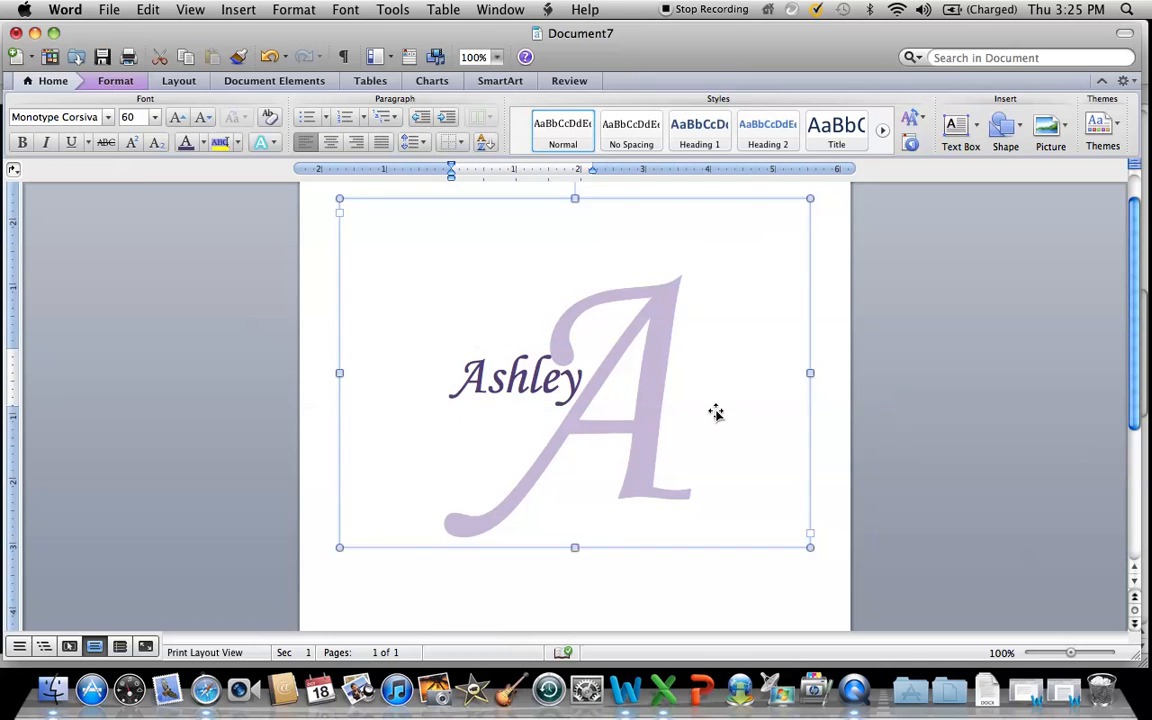
left_click(954, 128)
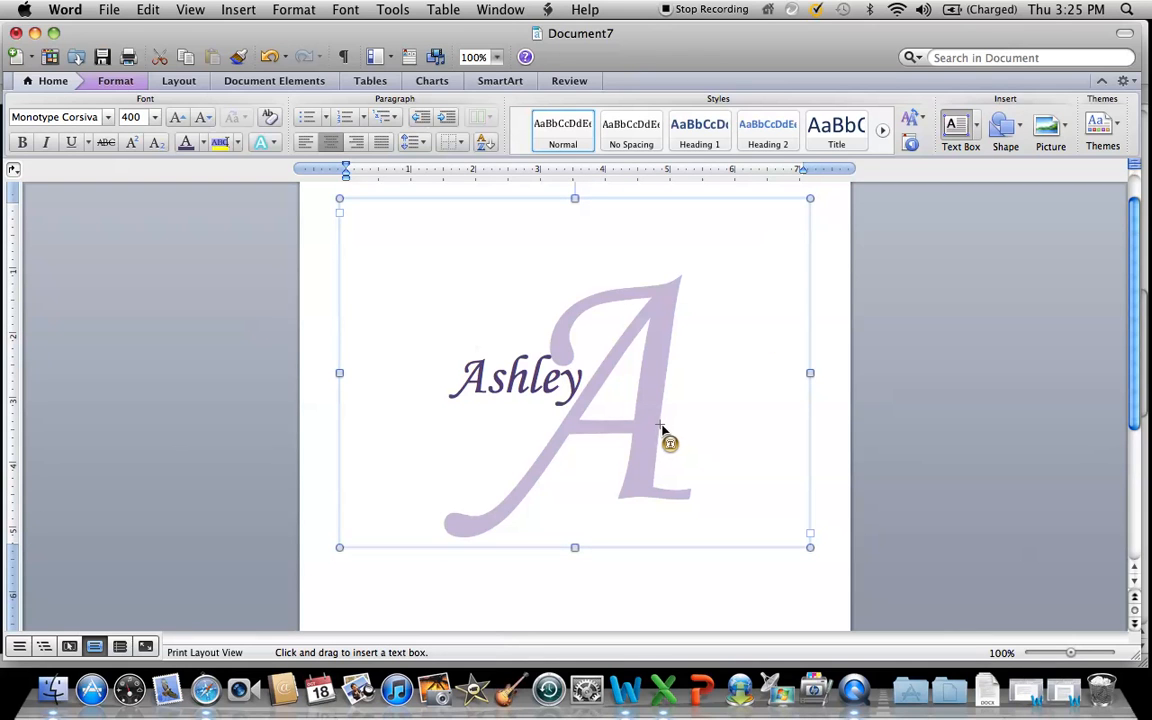
left_click_drag(657, 419, 793, 466)
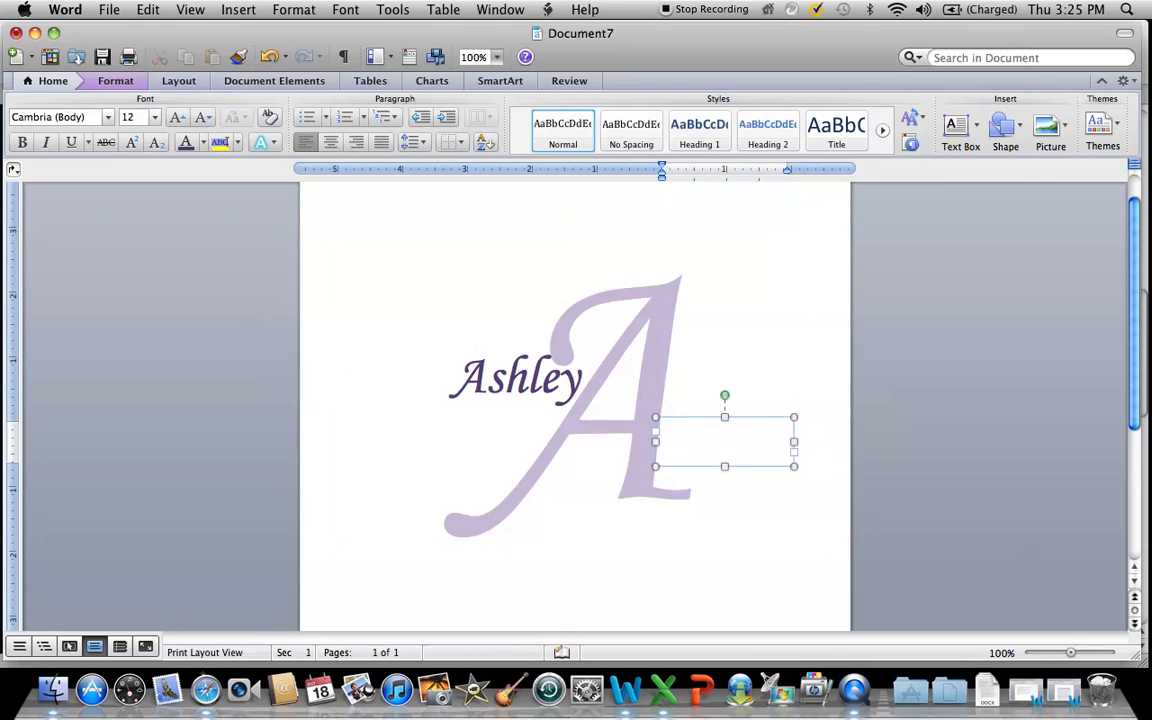
type("Myles")
Format the second name in Monotype Corsiva, size 60, in the same dark purple as the first name.
left_click_drag(706, 430, 660, 429)
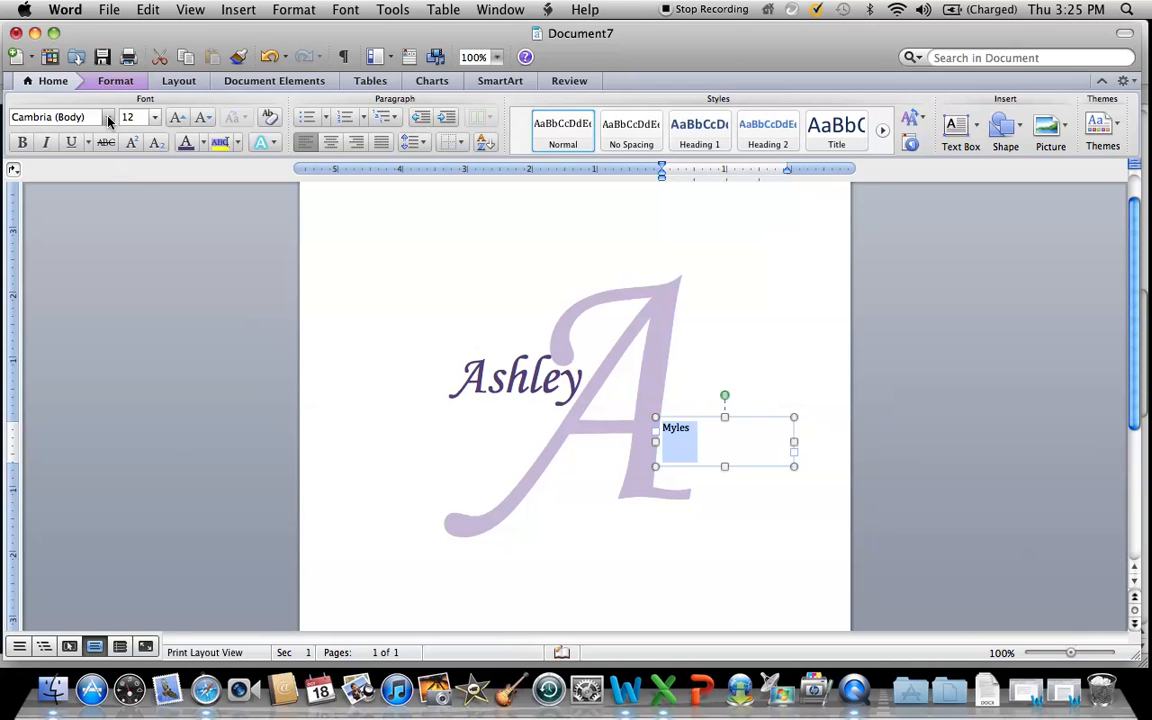
left_click(108, 117)
left_click(77, 229)
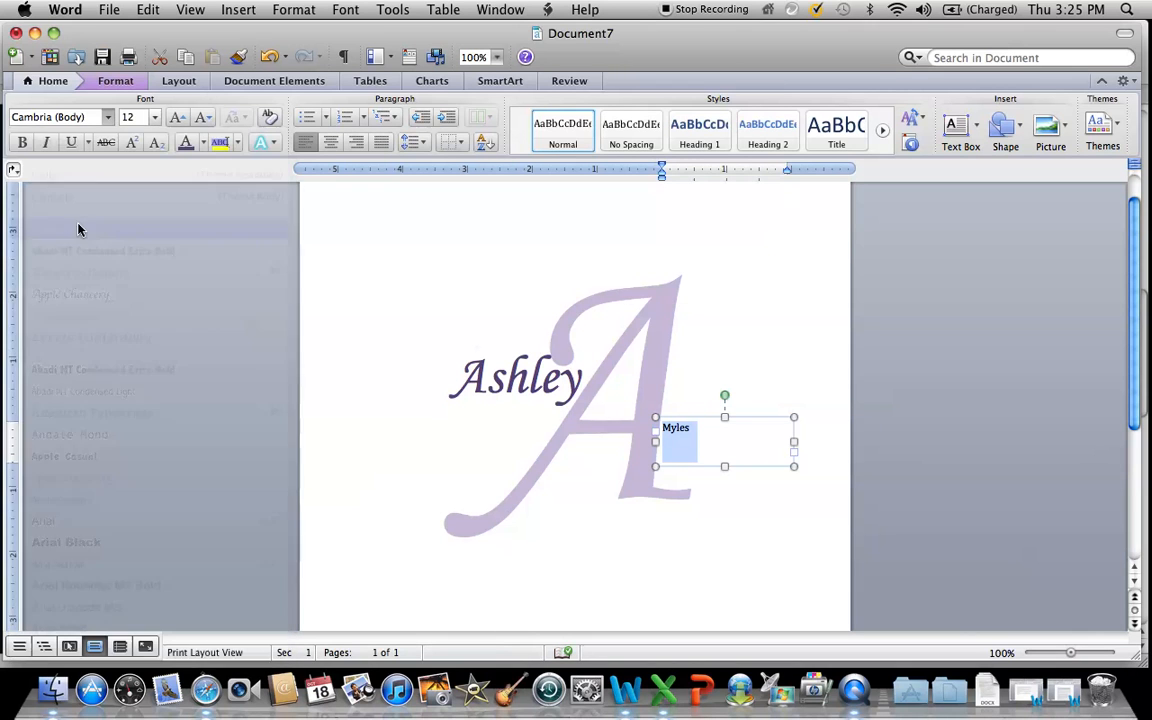
left_click(120, 118)
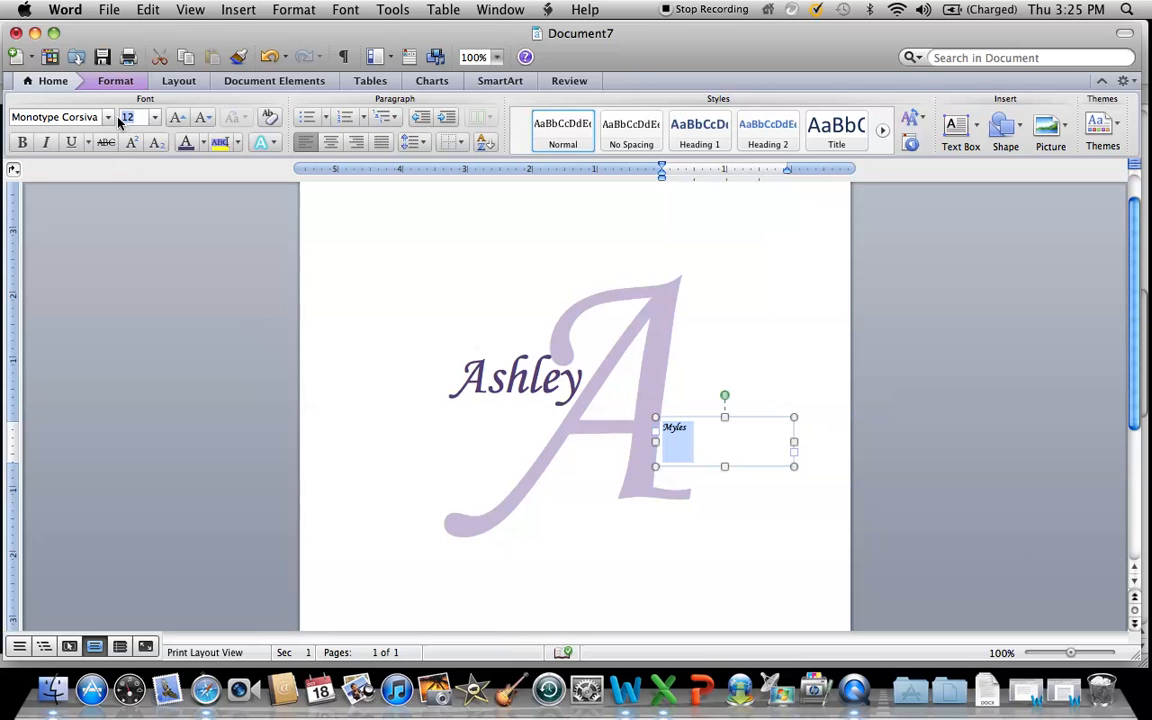
type("60")
left_click(204, 143)
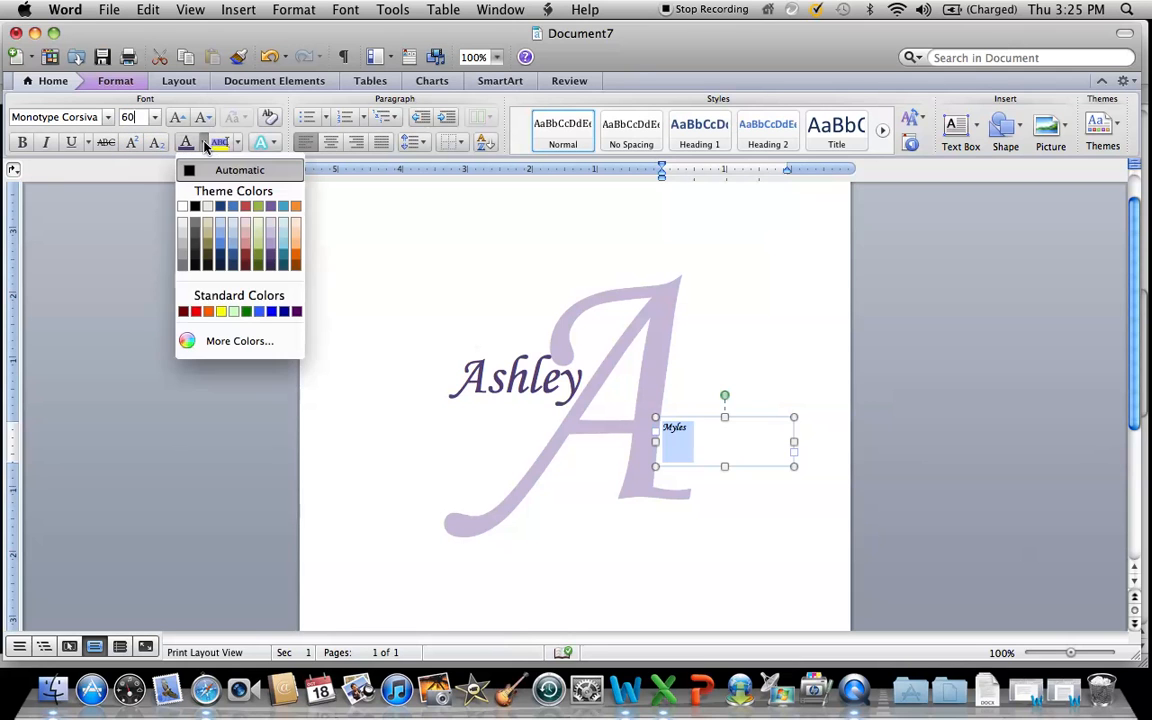
left_click(270, 259)
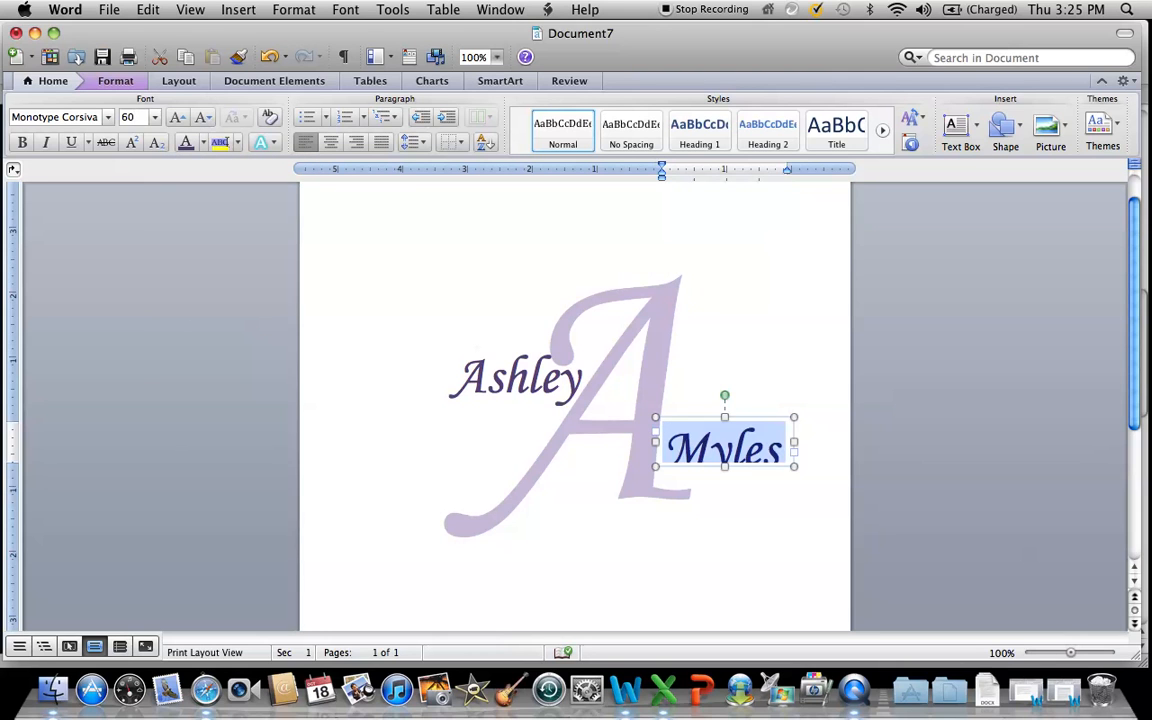
Extend the second name's text box downward to fit its text, and nudge both names inward toward the A.
mouse_move(725, 467)
left_mouse_down()
mouse_move(725, 484)
mouse_move(708, 452)
left_mouse_up()
left_click_drag(536, 386, 543, 388)
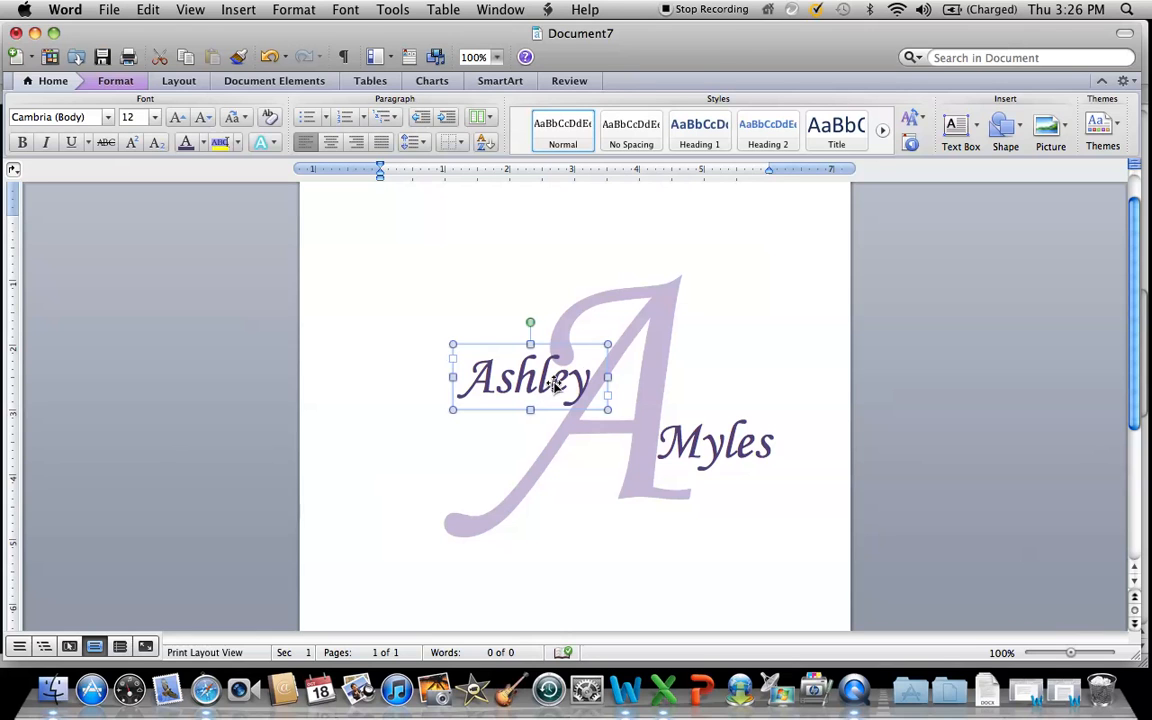
Add an ampersand in a small text box between the two names, formatted in Monotype Corsiva, size 36, dark purple.
left_click(962, 128)
left_click_drag(584, 418, 632, 465)
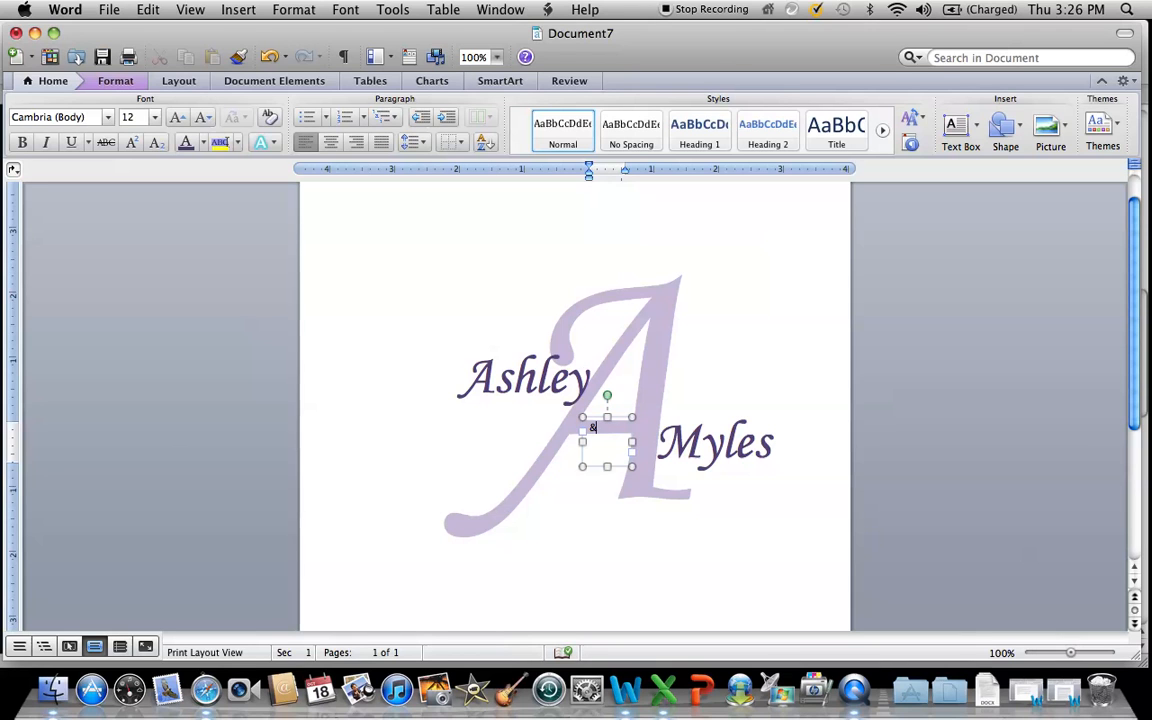
key("super+a")
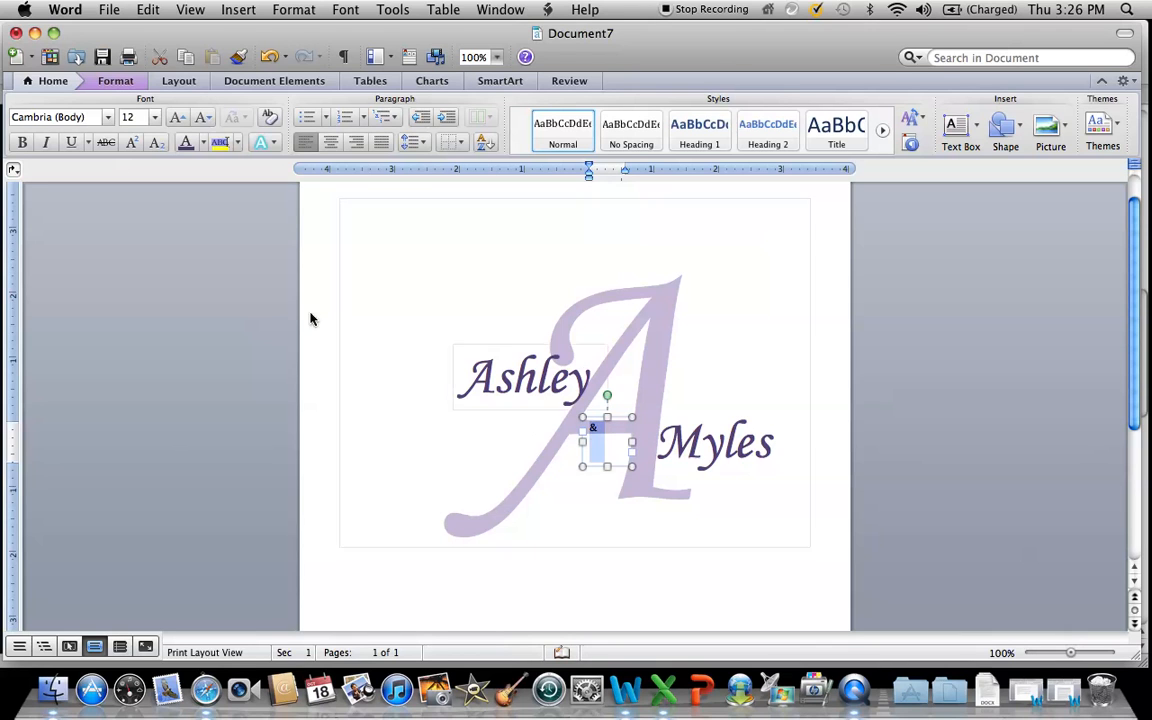
left_click(108, 121)
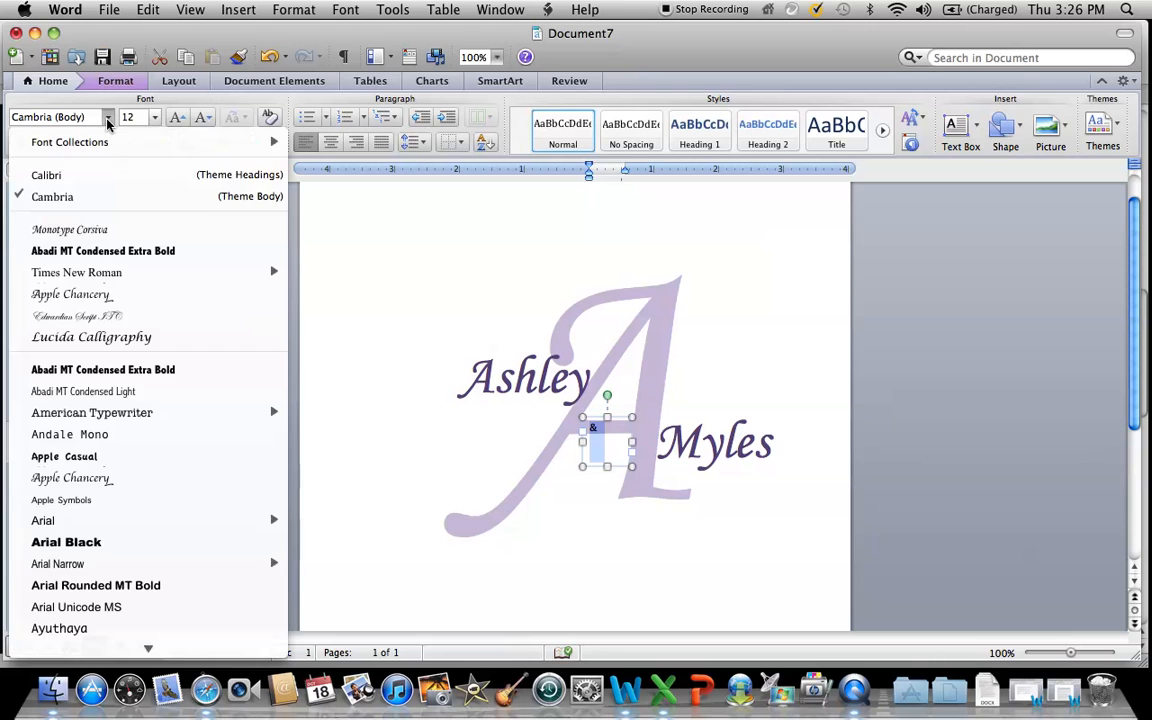
left_click(60, 224)
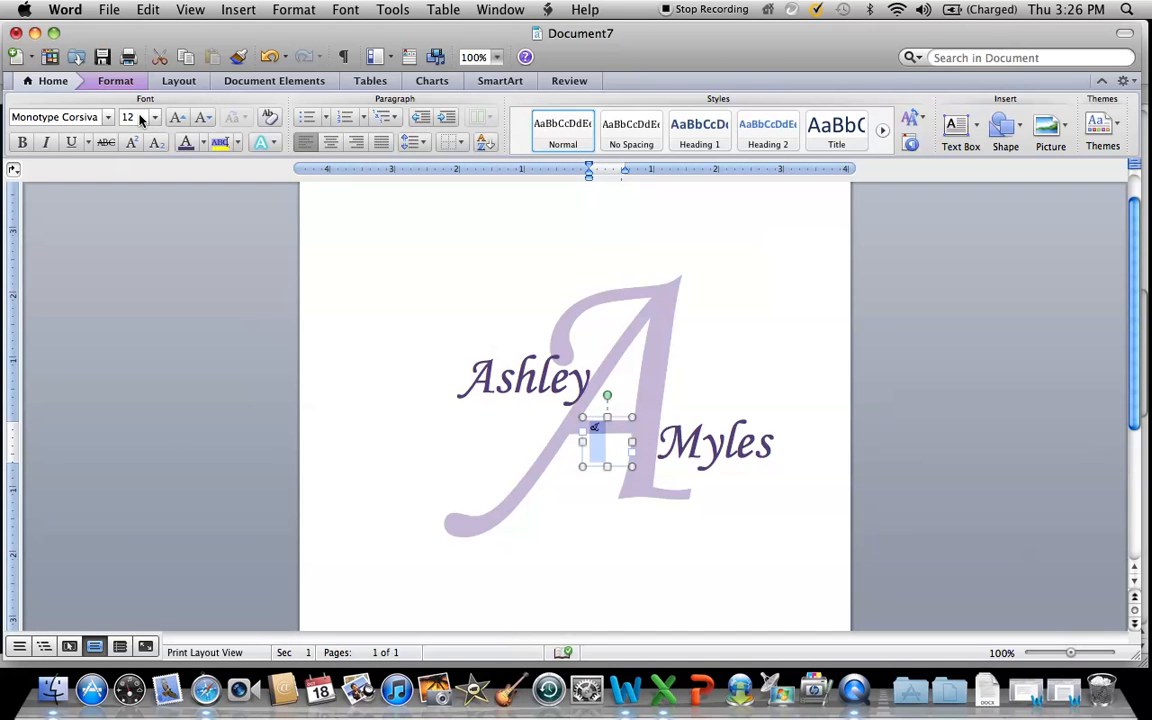
left_click(121, 118)
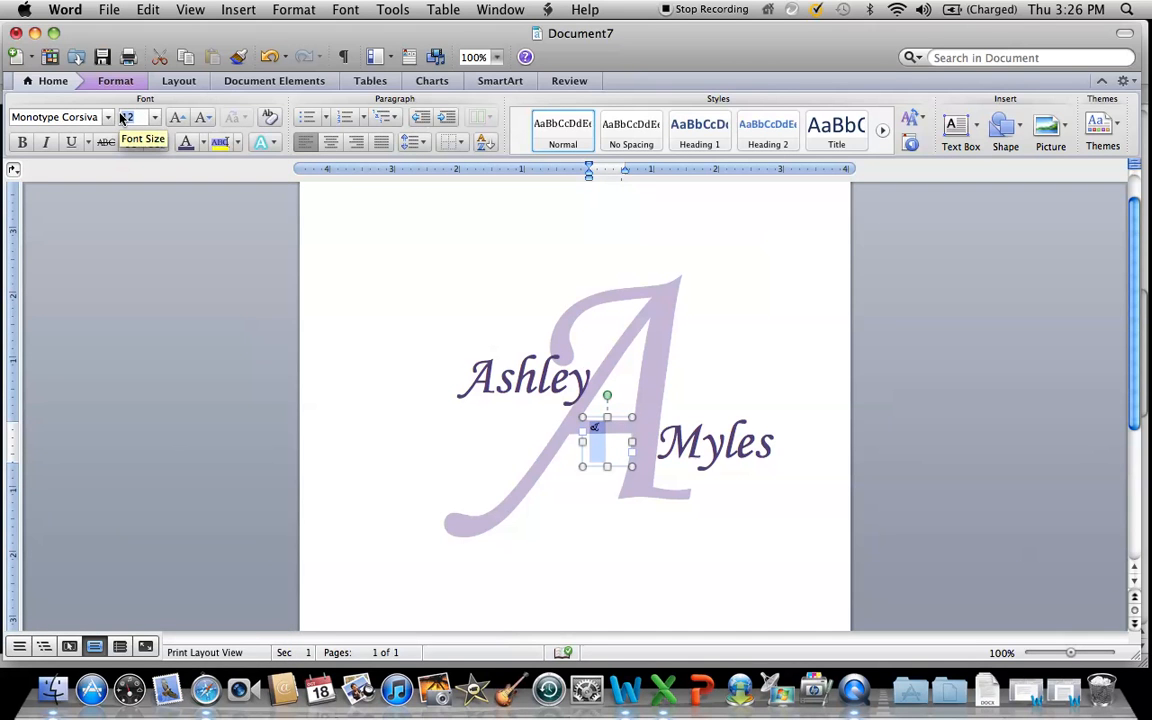
type("3")
left_click(203, 142)
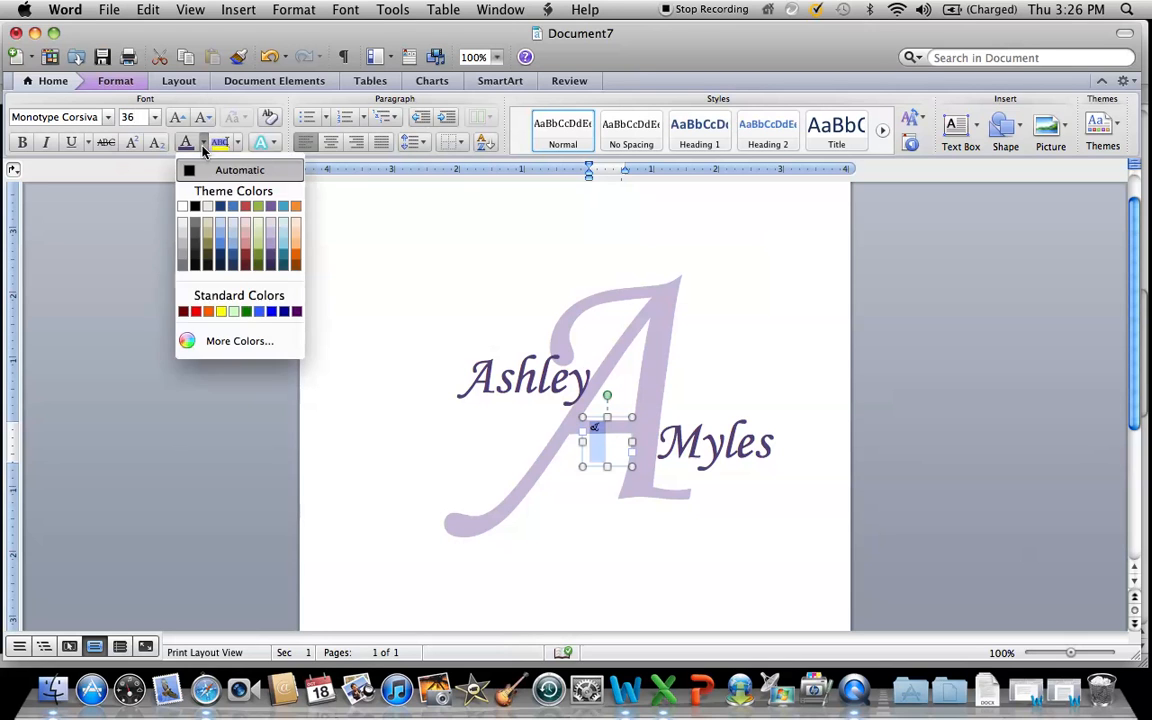
left_click(273, 260)
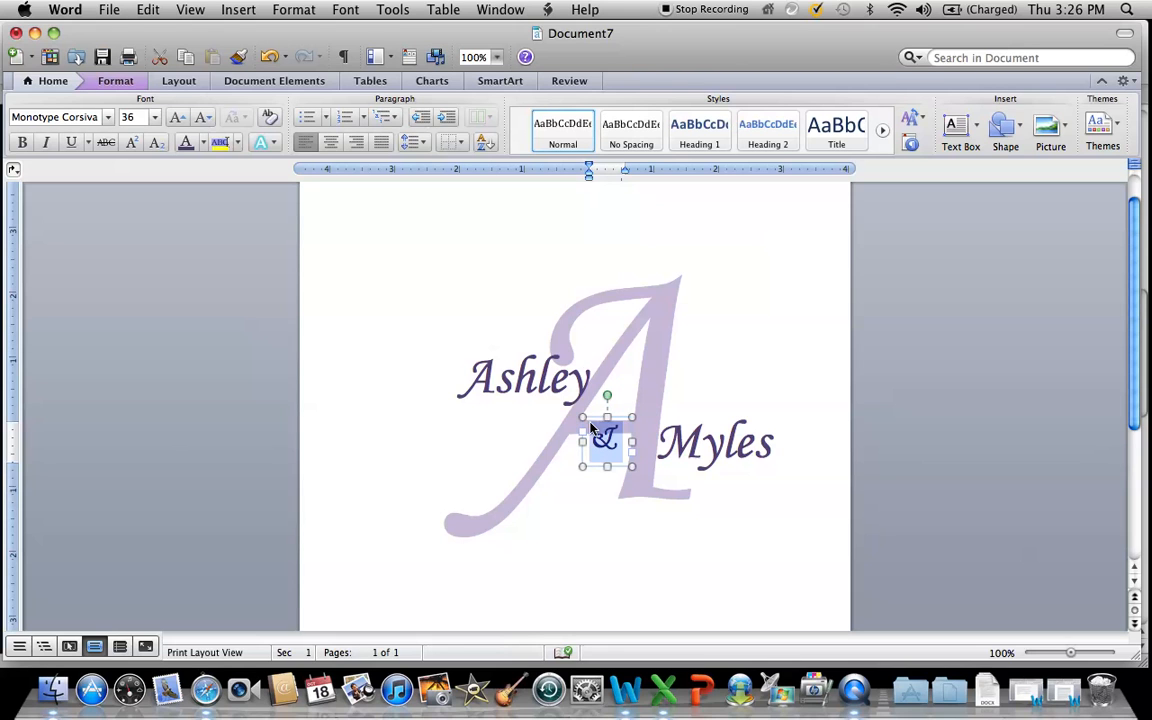
Nudge the ampersand slightly up and left, the second name left and down, and the first name slightly down.
left_click_drag(591, 419, 580, 408)
left_click_drag(690, 458, 662, 467)
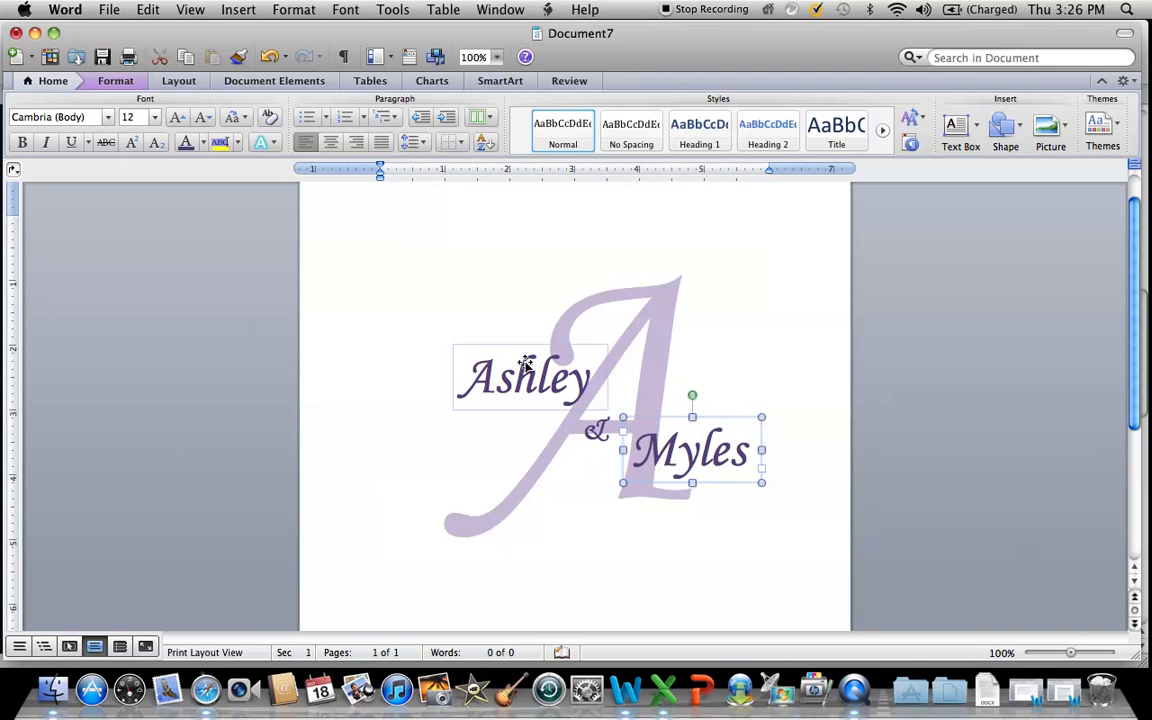
left_click_drag(522, 372, 520, 380)
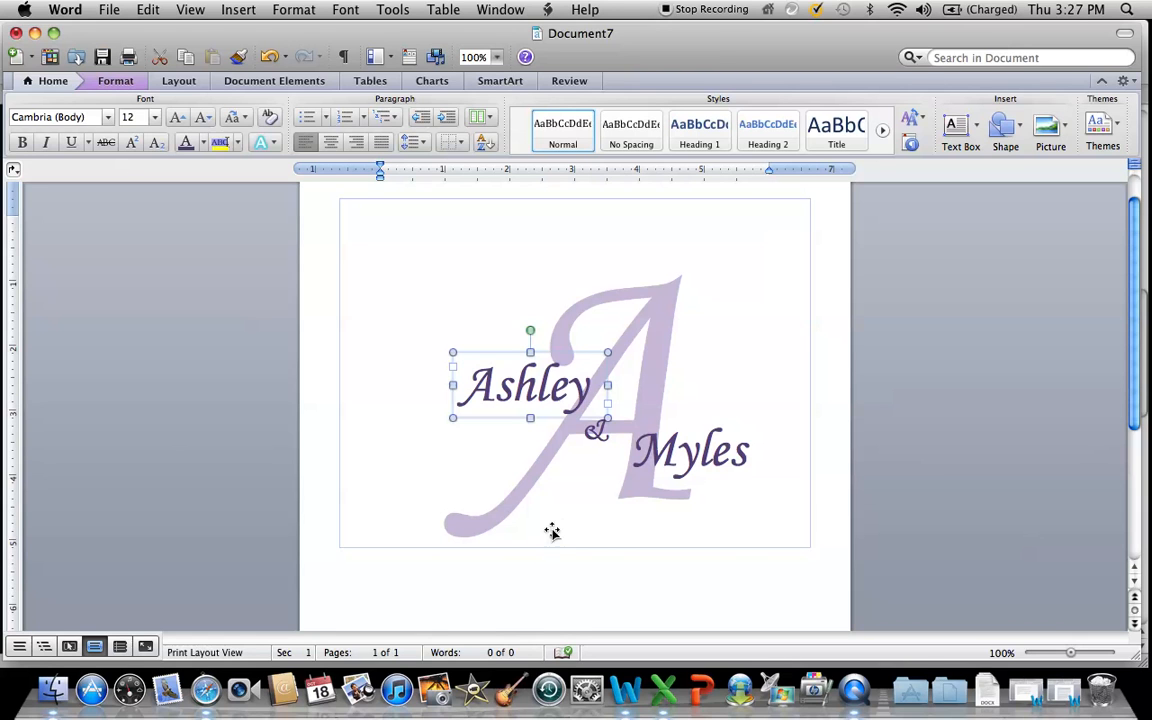
Draw a text box about 3.6 inches wide below the A's legs and enter "June 3, 2013".
left_click(955, 128)
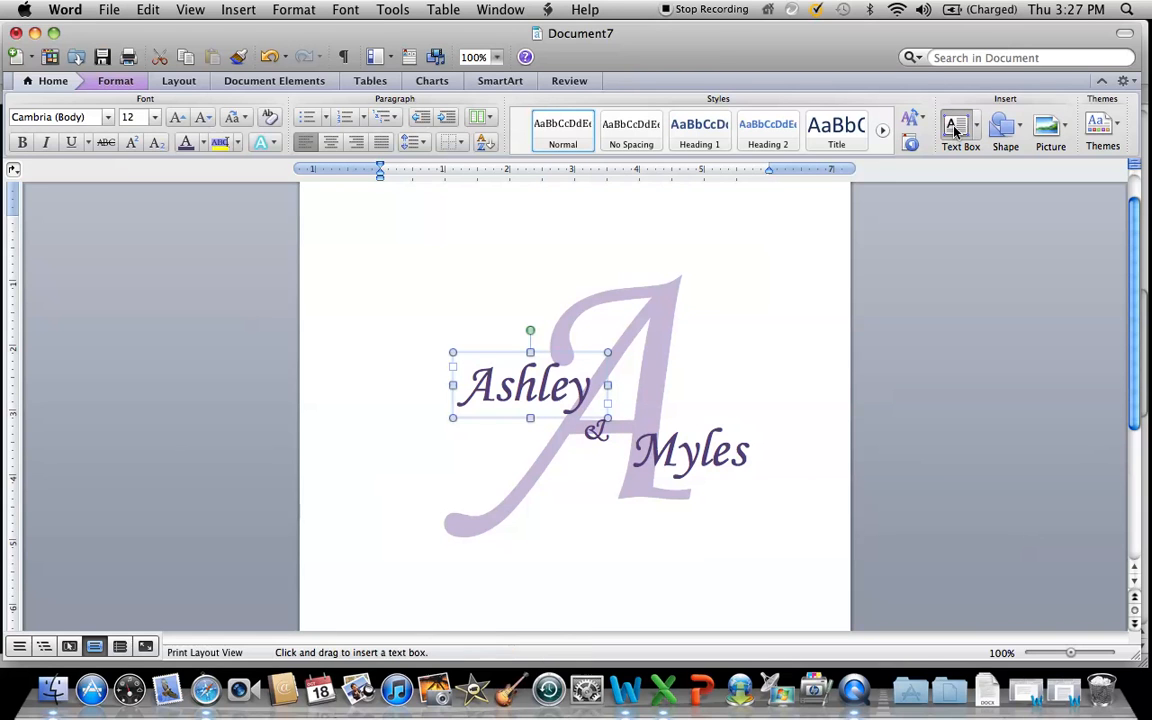
left_click_drag(478, 509, 712, 556)
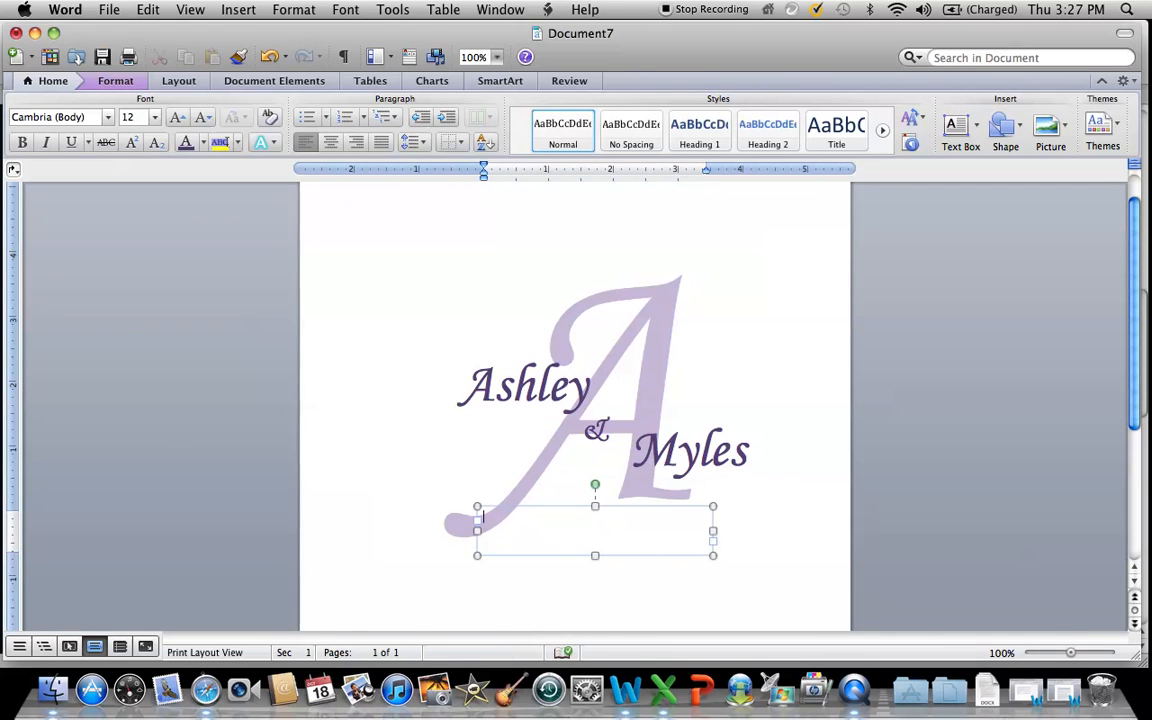
type("June 3, 2013")
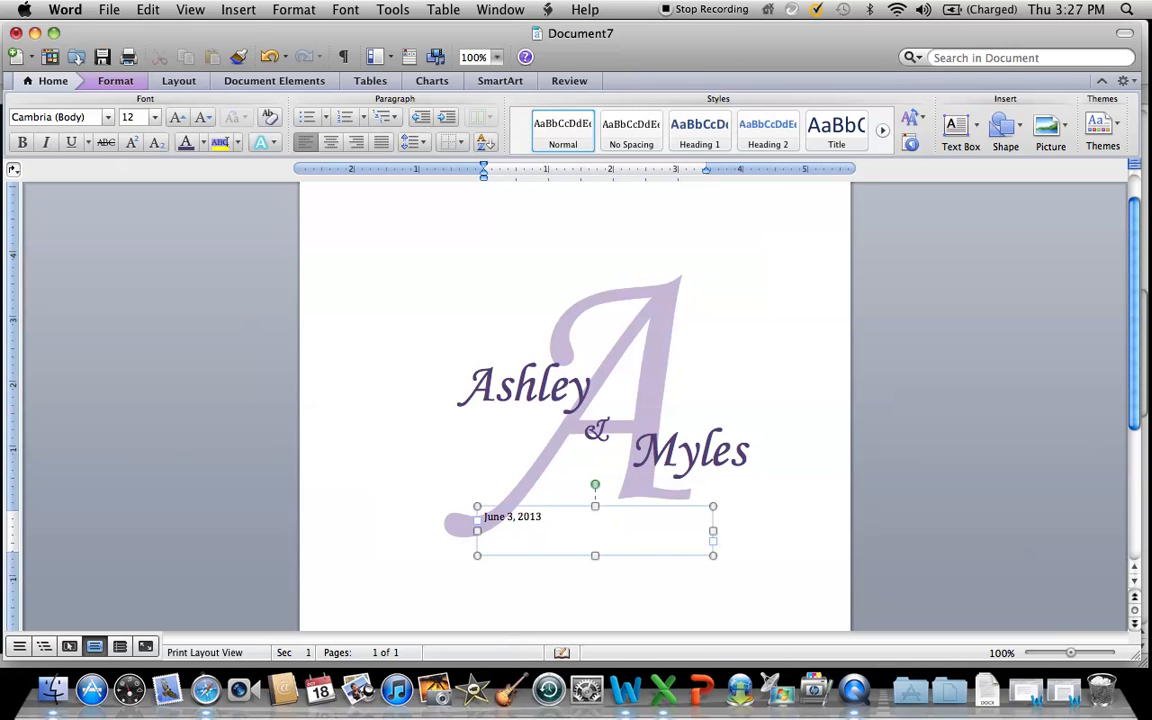
Format the date in Monotype Corsiva, size 33, in the same dark purple as the names.
left_click_drag(544, 518, 484, 518)
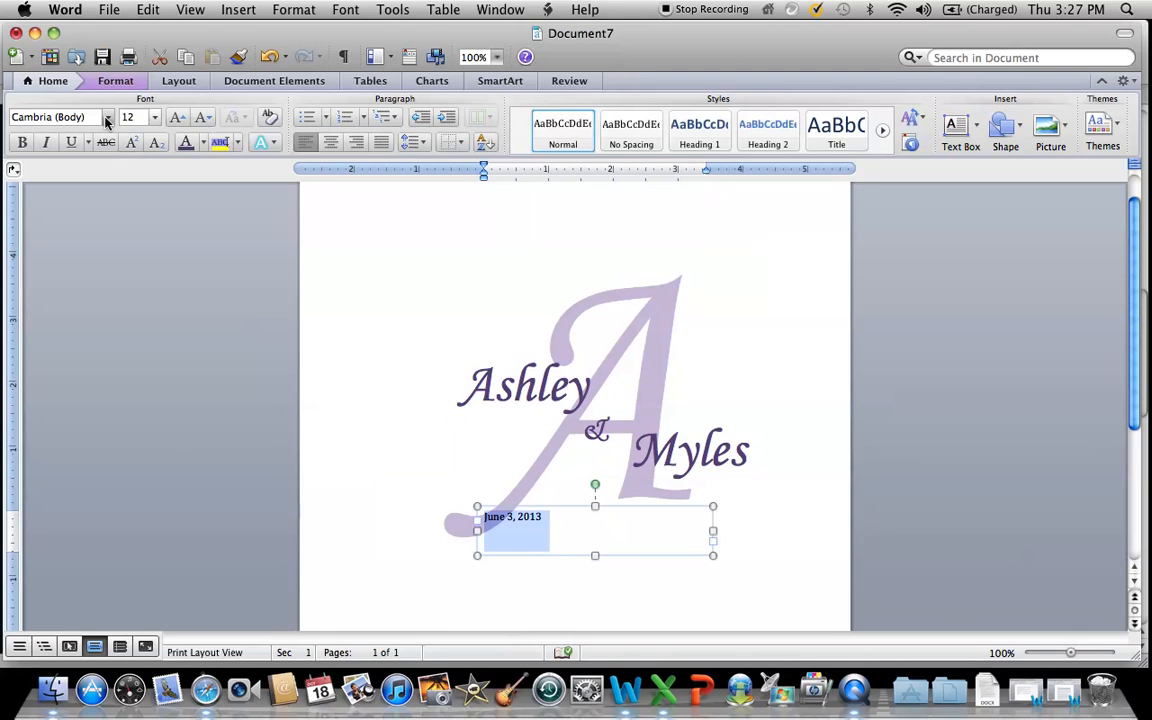
left_click(107, 118)
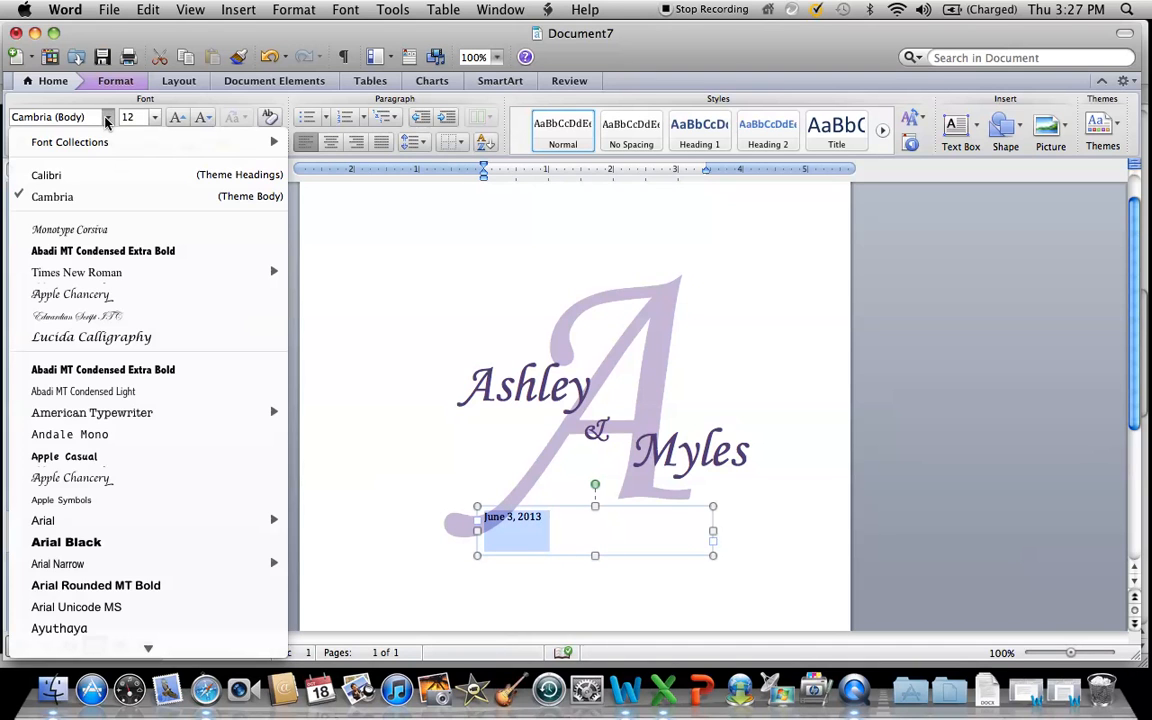
left_click(77, 231)
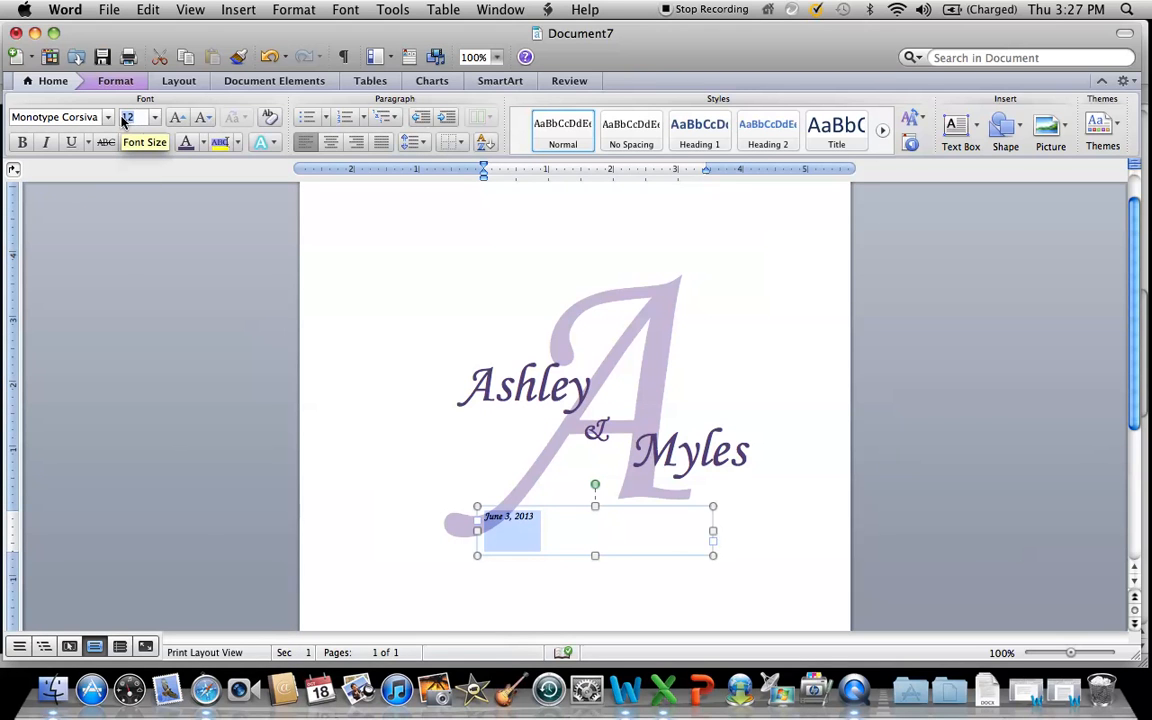
type("33")
left_click(204, 144)
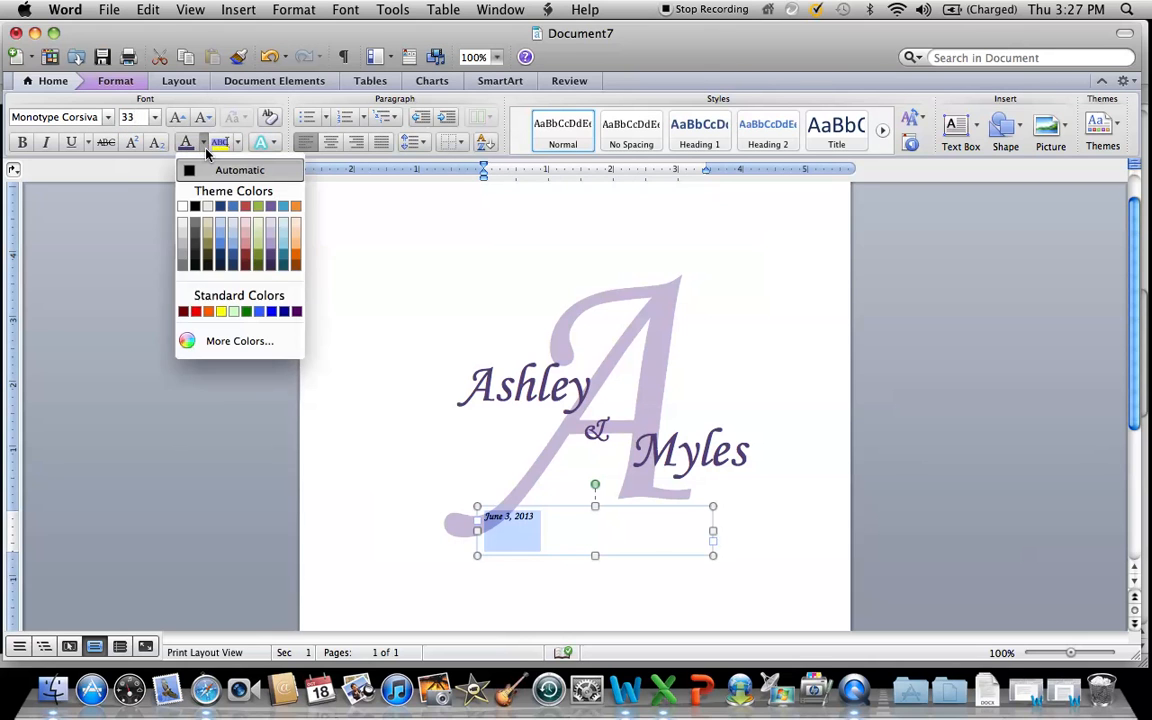
left_click(268, 262)
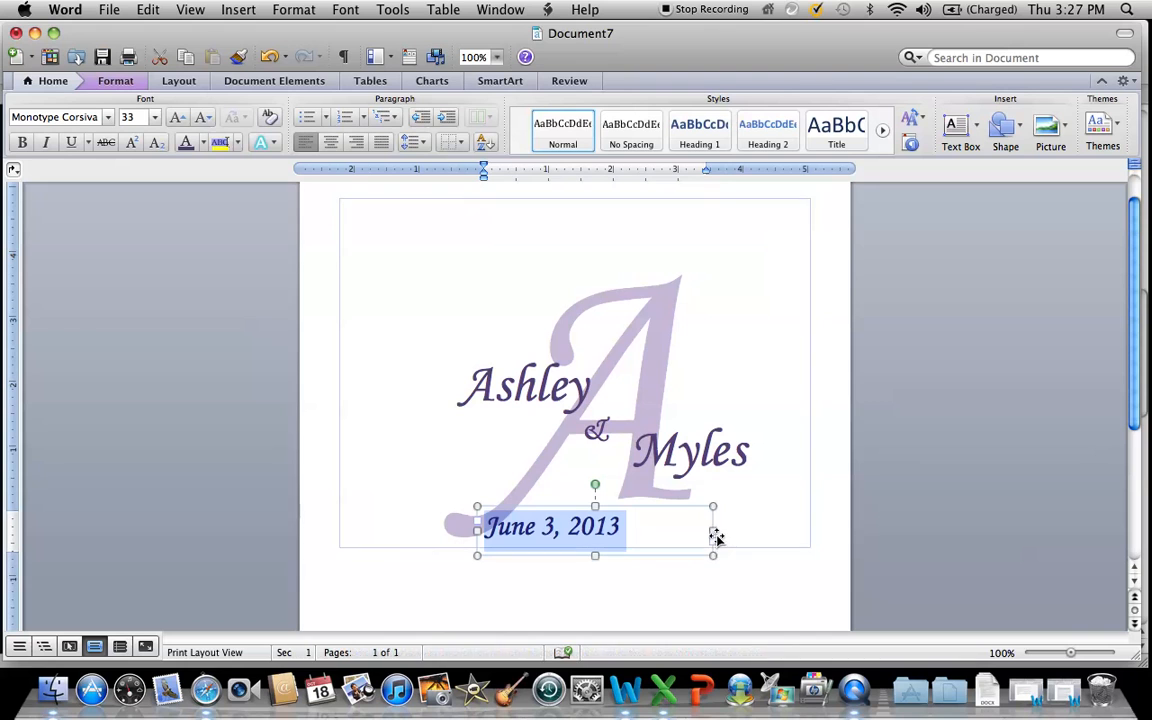
Narrow the date's text box to about 2.4 inches and shift it slightly up and right beneath the A.
left_click_drag(712, 532, 634, 531)
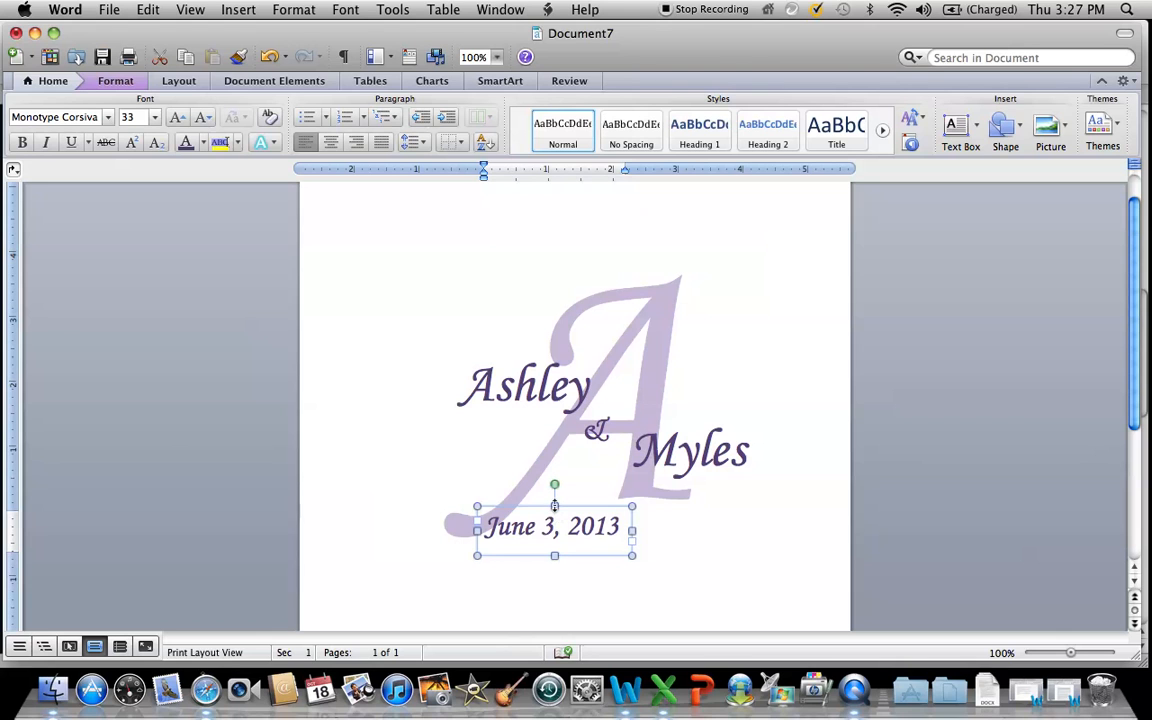
left_click_drag(554, 508, 589, 509)
left_click_drag(539, 555, 558, 545)
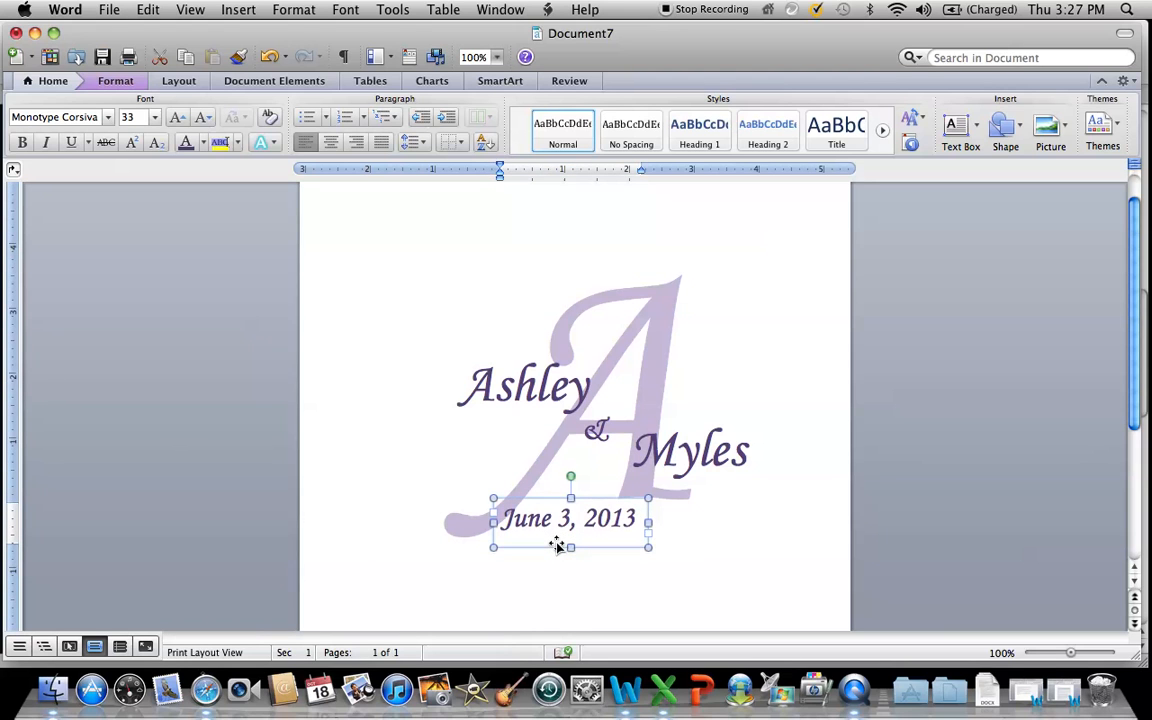
left_click_drag(558, 545, 566, 544)
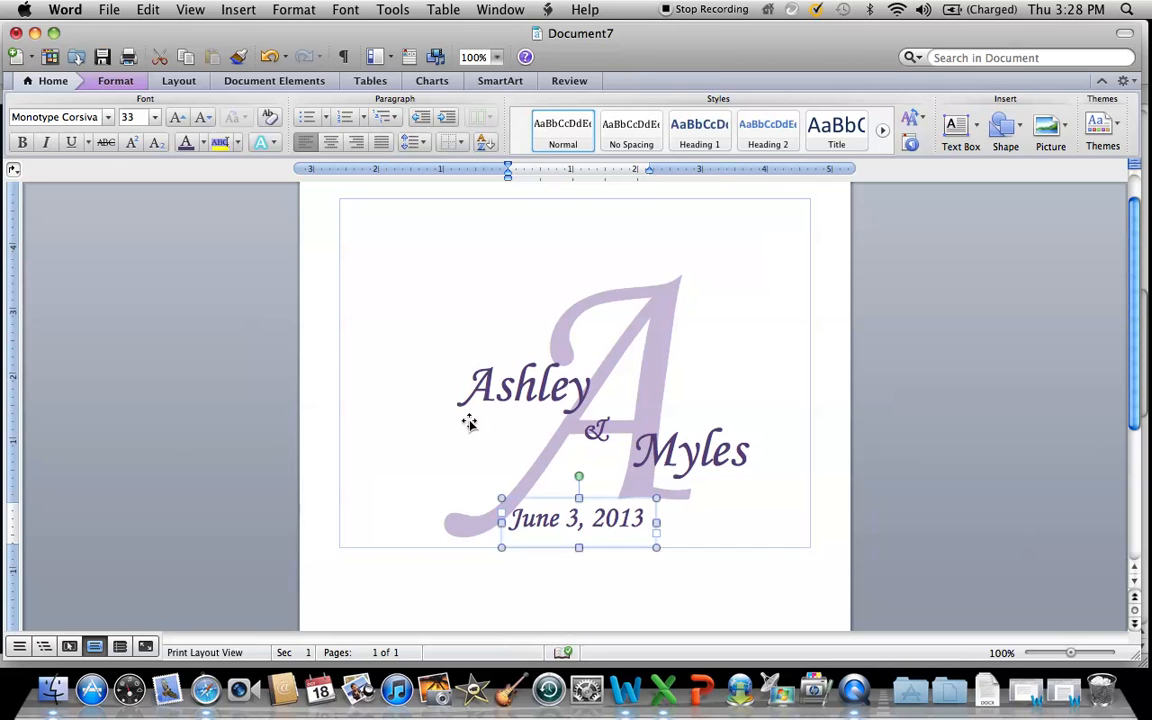
Draw a text box about 0.75 inch wide over the curl at the A's lower-left foot and set its font to WWFloralCorner.
left_click(958, 140)
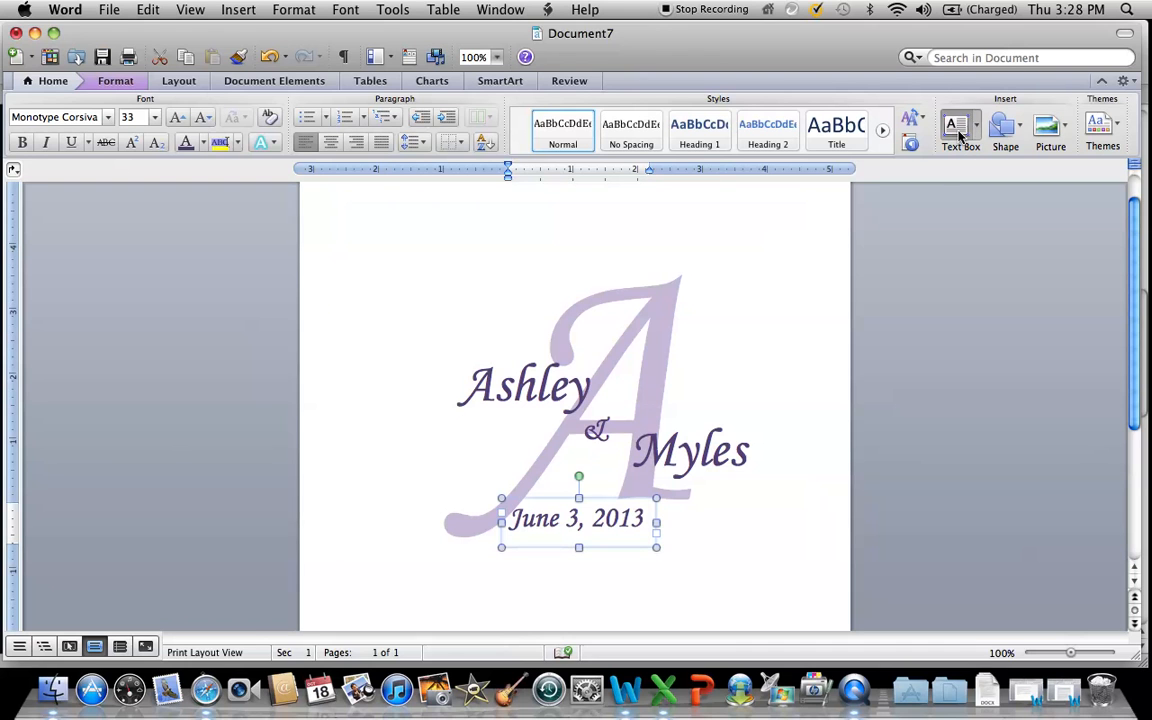
left_click(449, 520)
left_click_drag(449, 520, 502, 545)
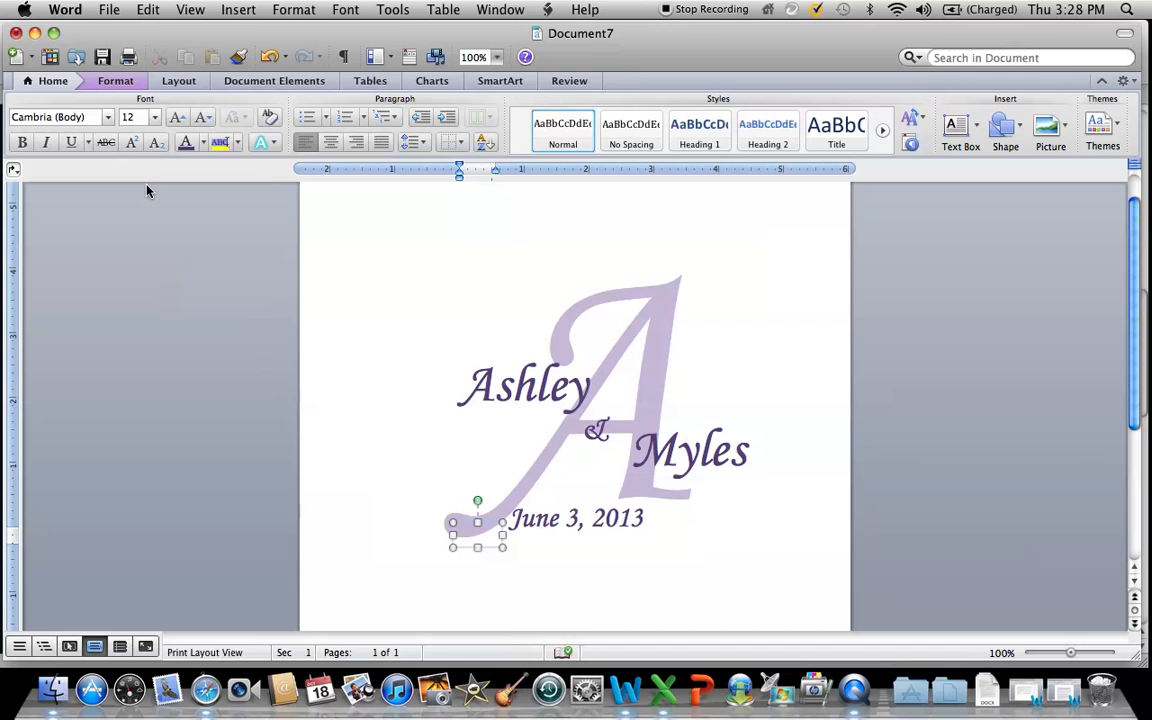
left_click(87, 117)
type("WWFloralCorner")
Enter the letter "a" at size 45 as a floral ornament and enlarge its text box to fit.
left_click(128, 118)
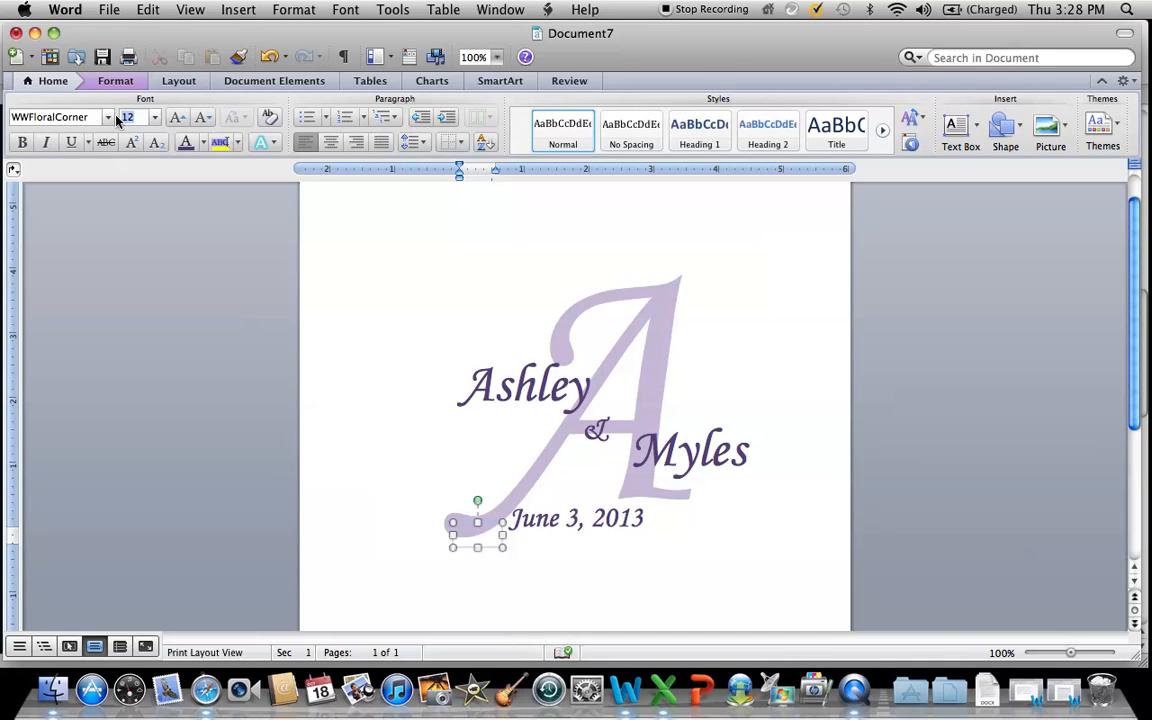
type("45")
type("a")
left_click_drag(477, 546, 494, 527)
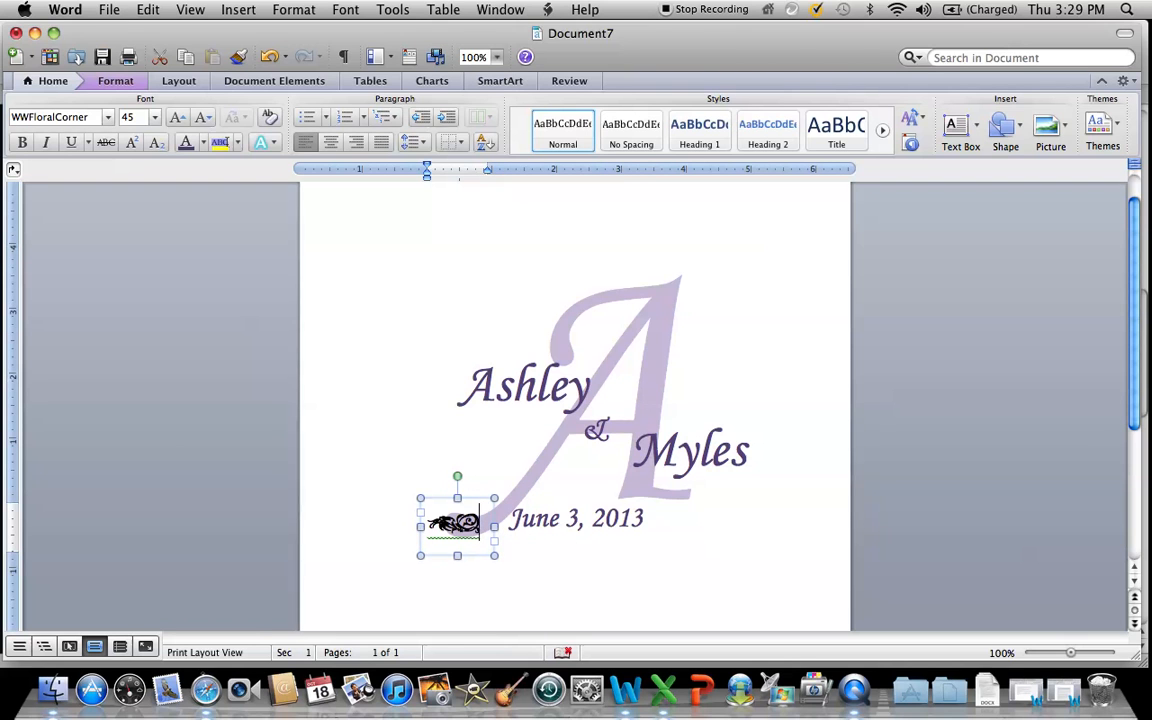
Color the floral ornament dark purple and move it right onto the curl of the A's lower-left foot.
key("super+a")
left_click(204, 144)
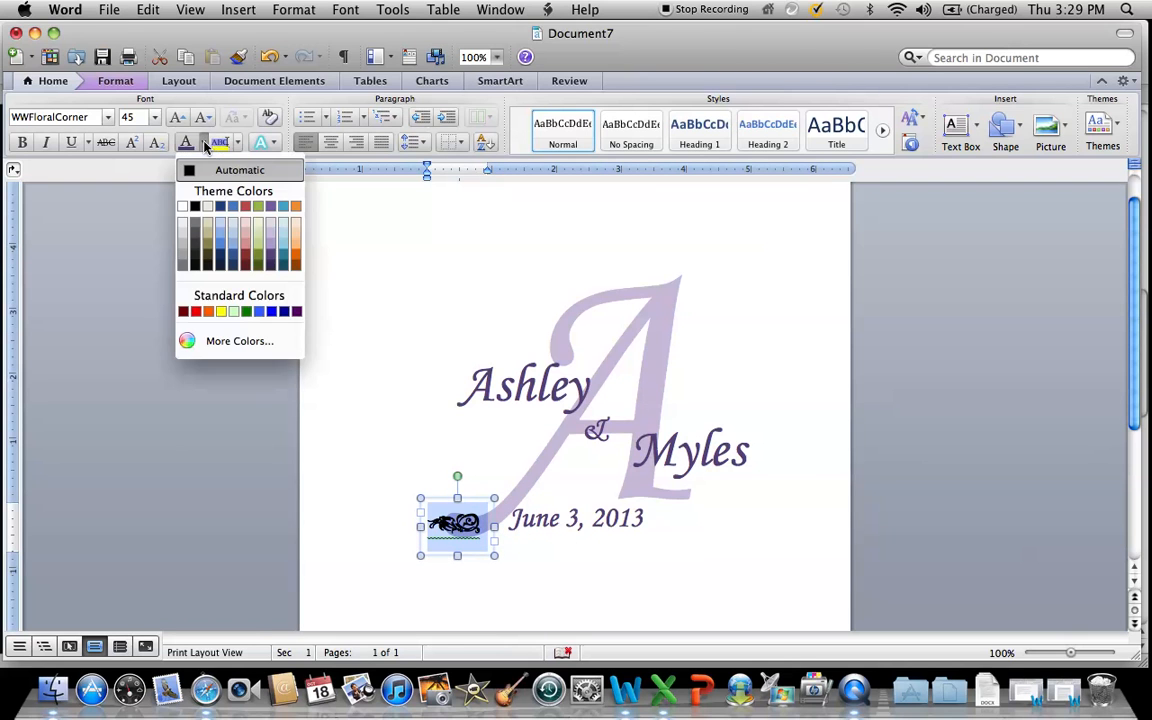
left_click(271, 247)
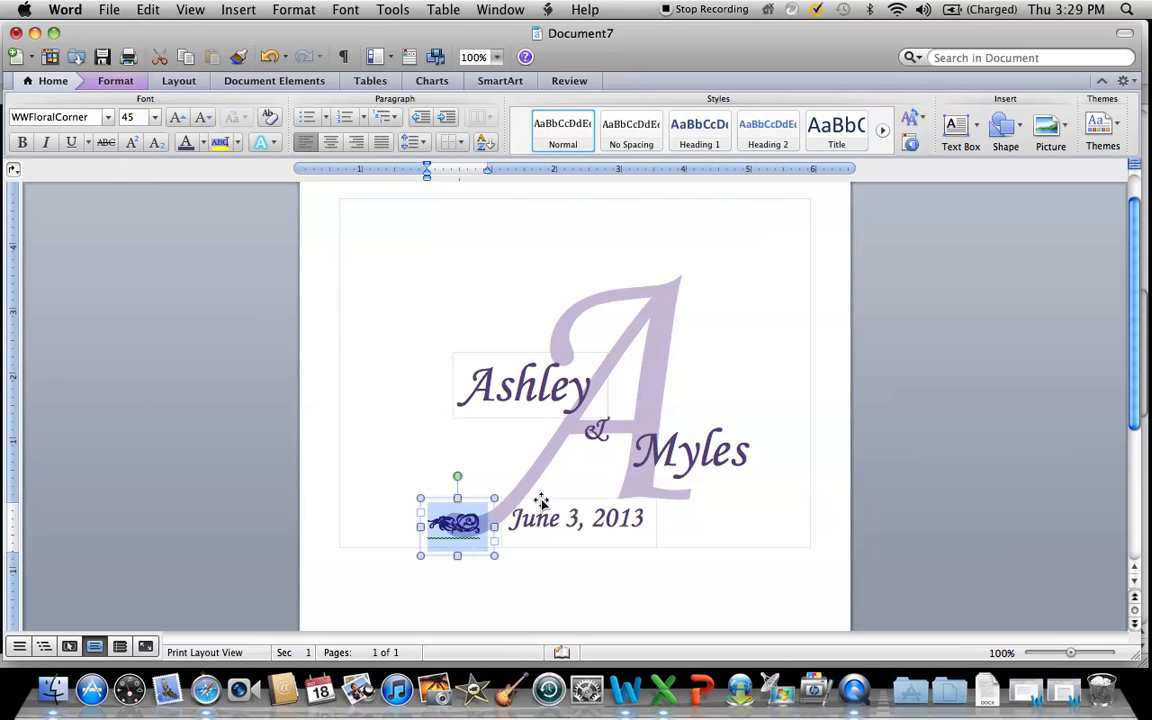
left_click_drag(465, 533, 472, 534)
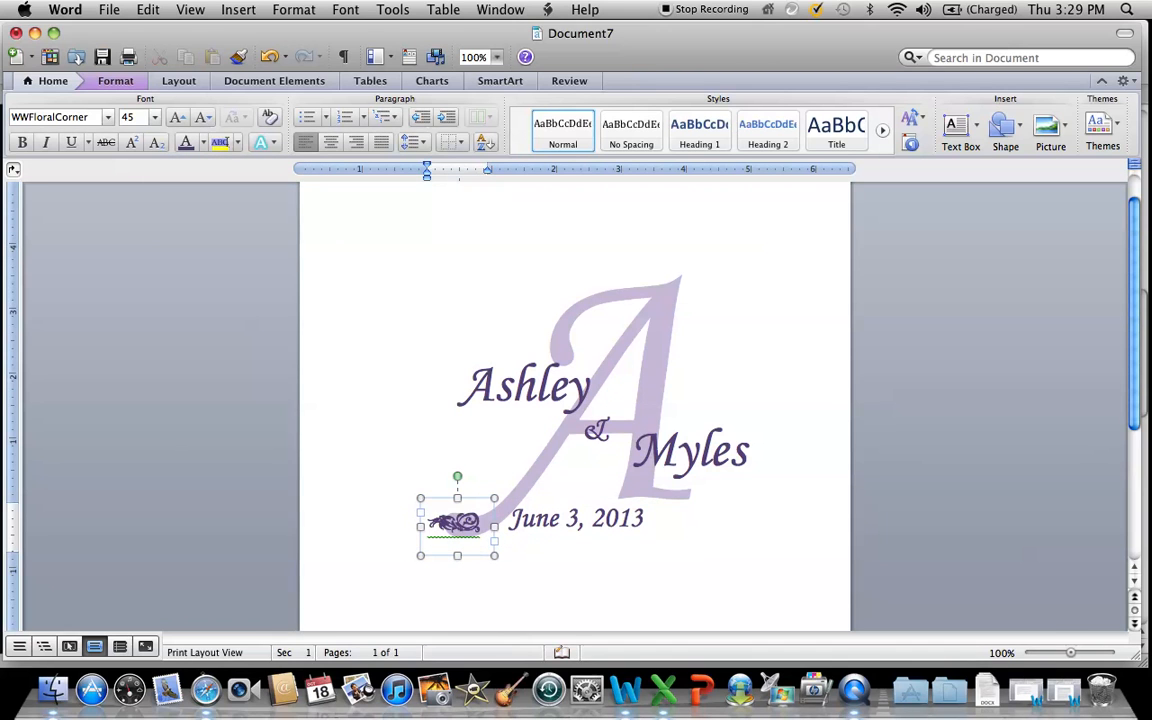
left_click(490, 535)
left_click_drag(490, 535, 505, 537)
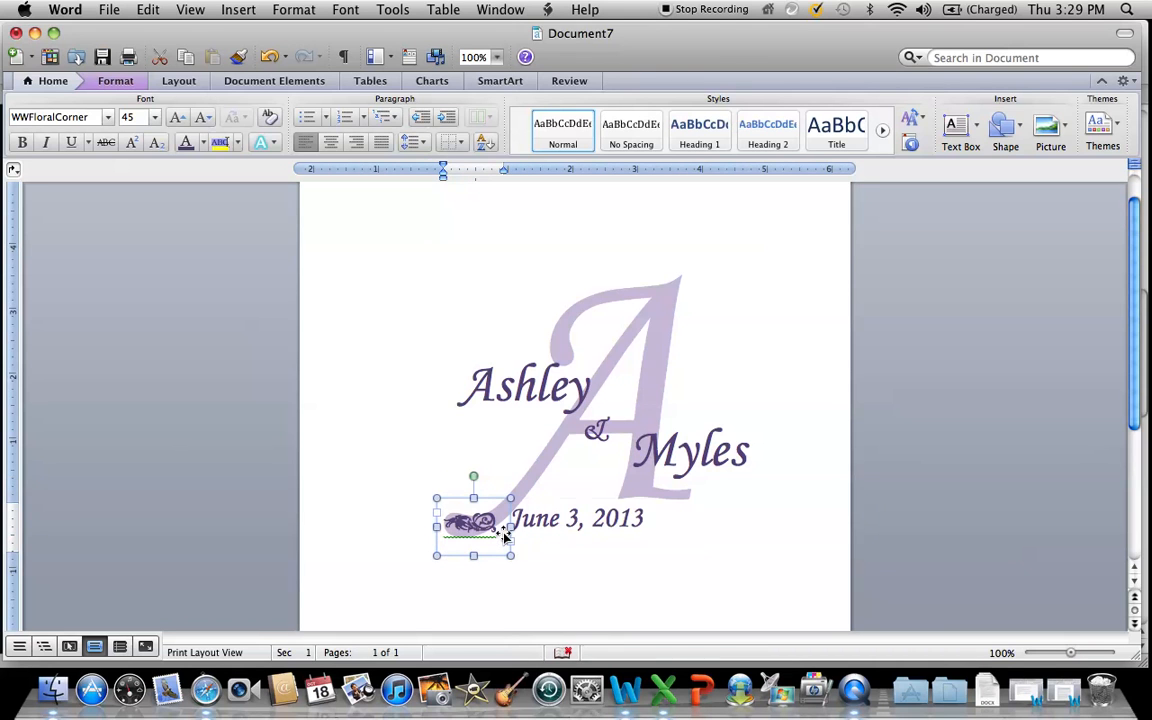
Draw a text box about 1.1 by 0.5 inches just after the date and set its font to WWFloralCorner.
left_click(674, 526)
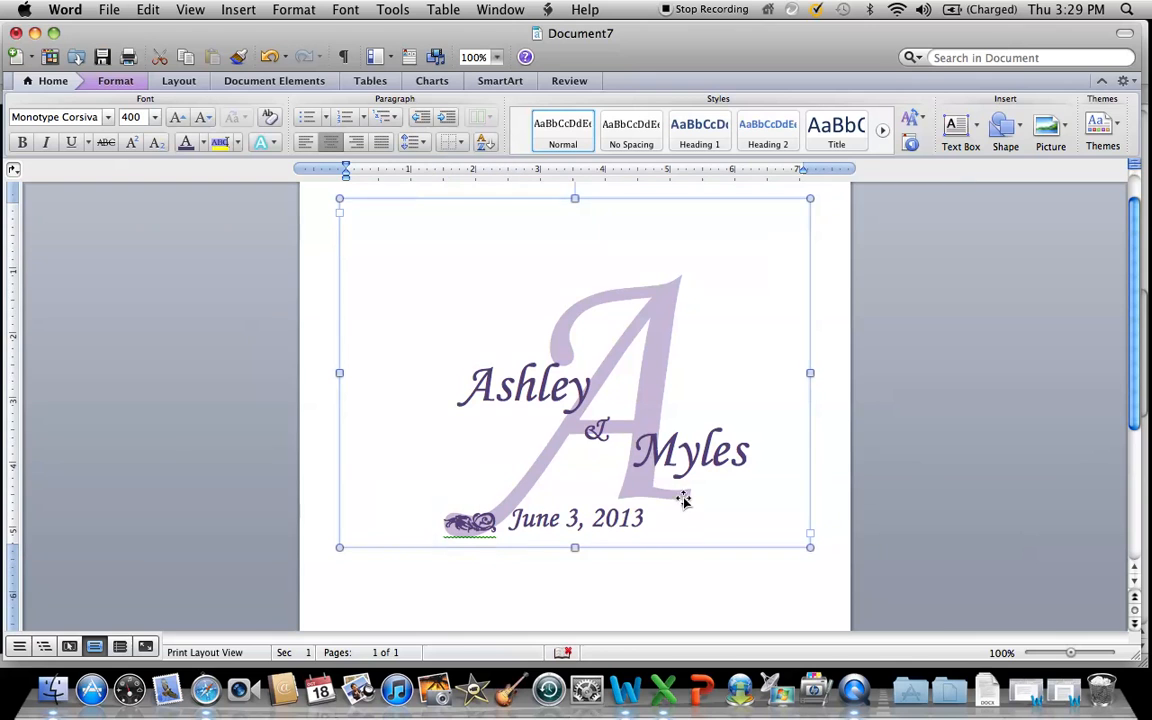
left_click(958, 127)
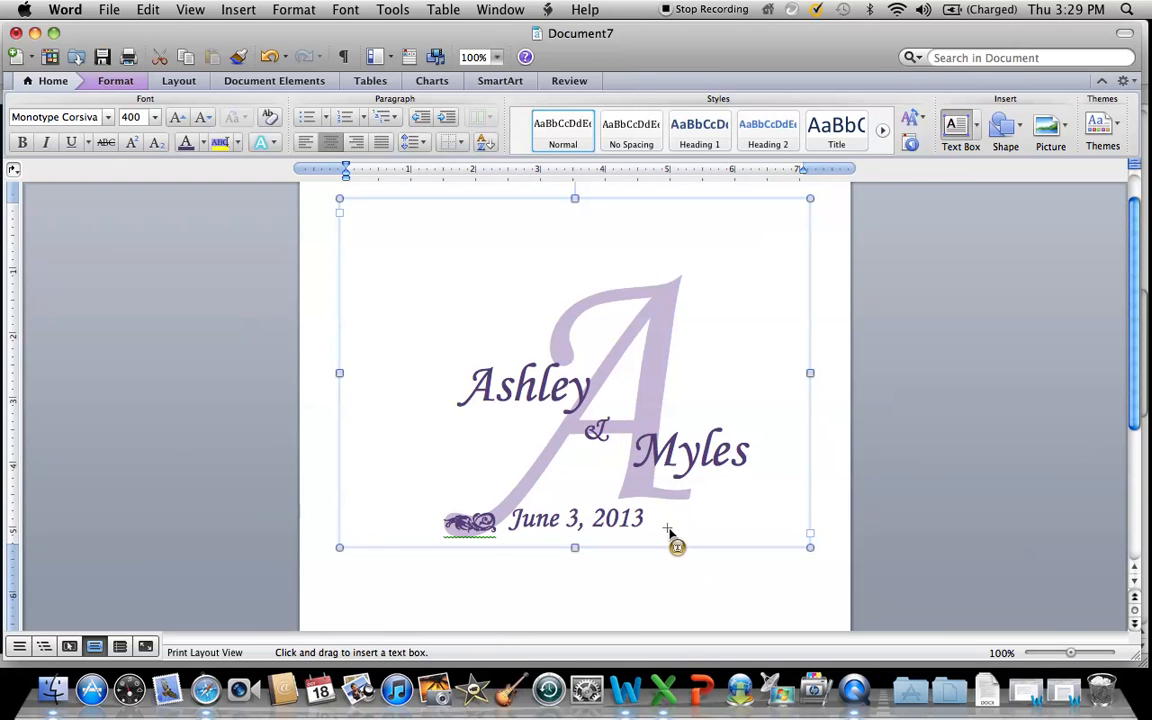
left_click_drag(652, 516, 729, 547)
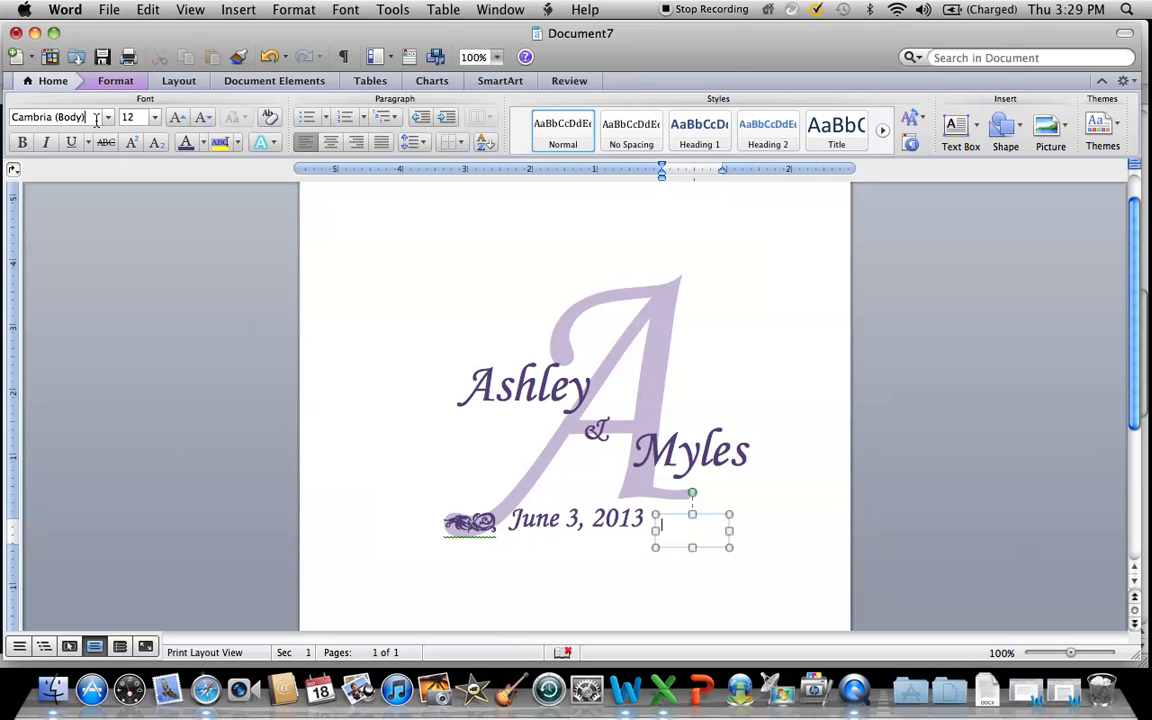
left_click_drag(88, 117, 2, 120)
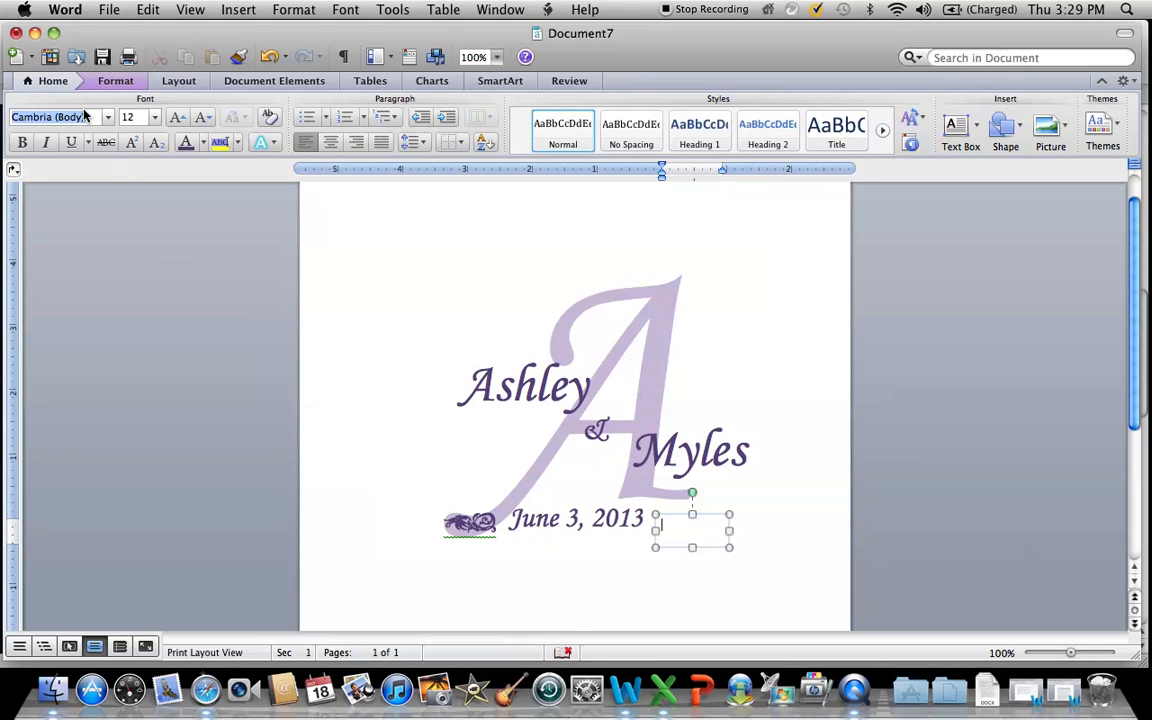
type("WWF")
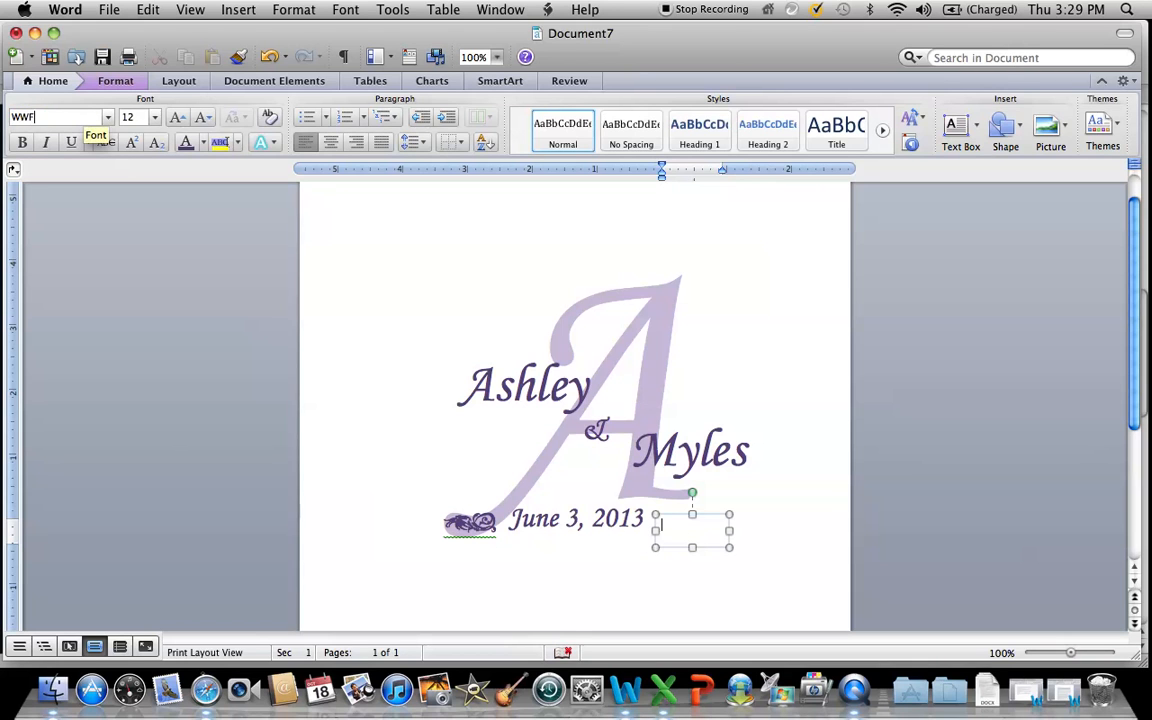
type("loralCorner")
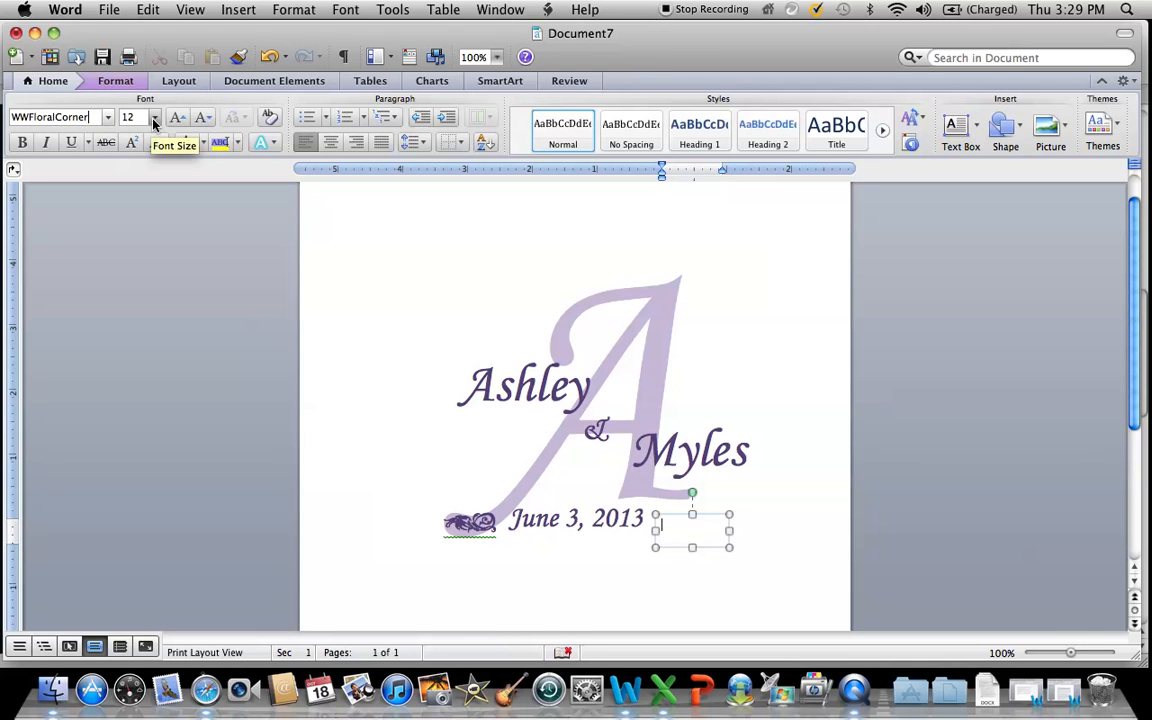
Set the new text box to size 45 and dark purple, and enter "a" as a second floral ornament.
left_click(143, 118)
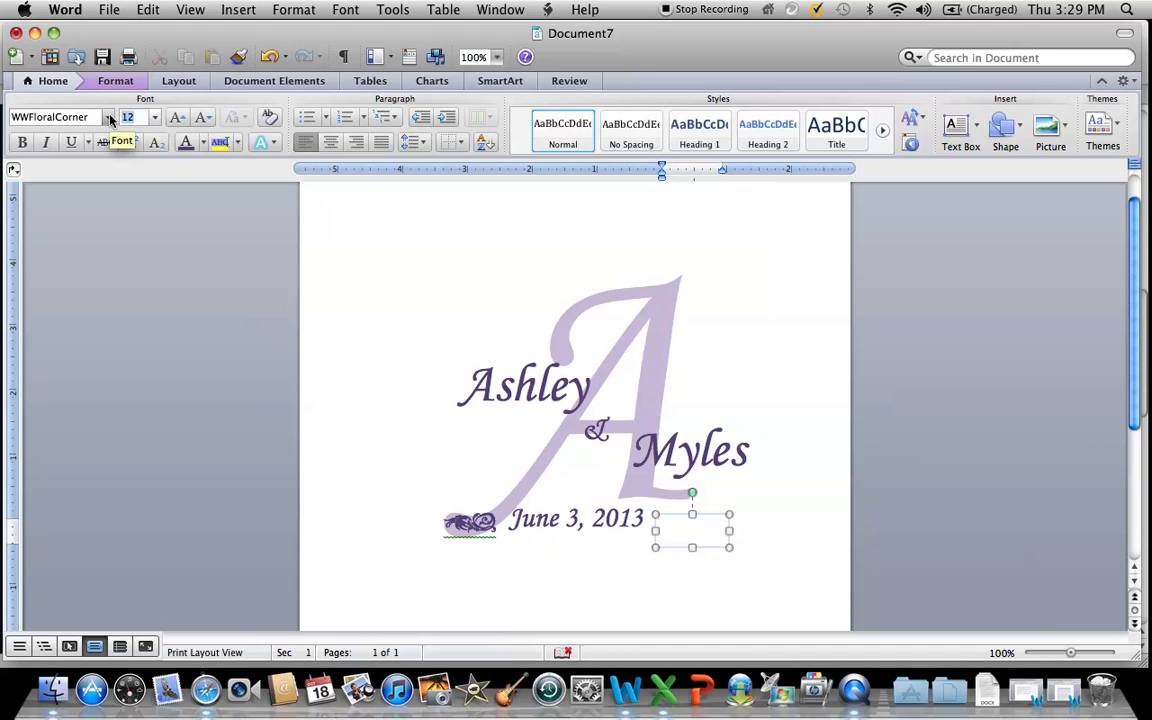
left_click(203, 142)
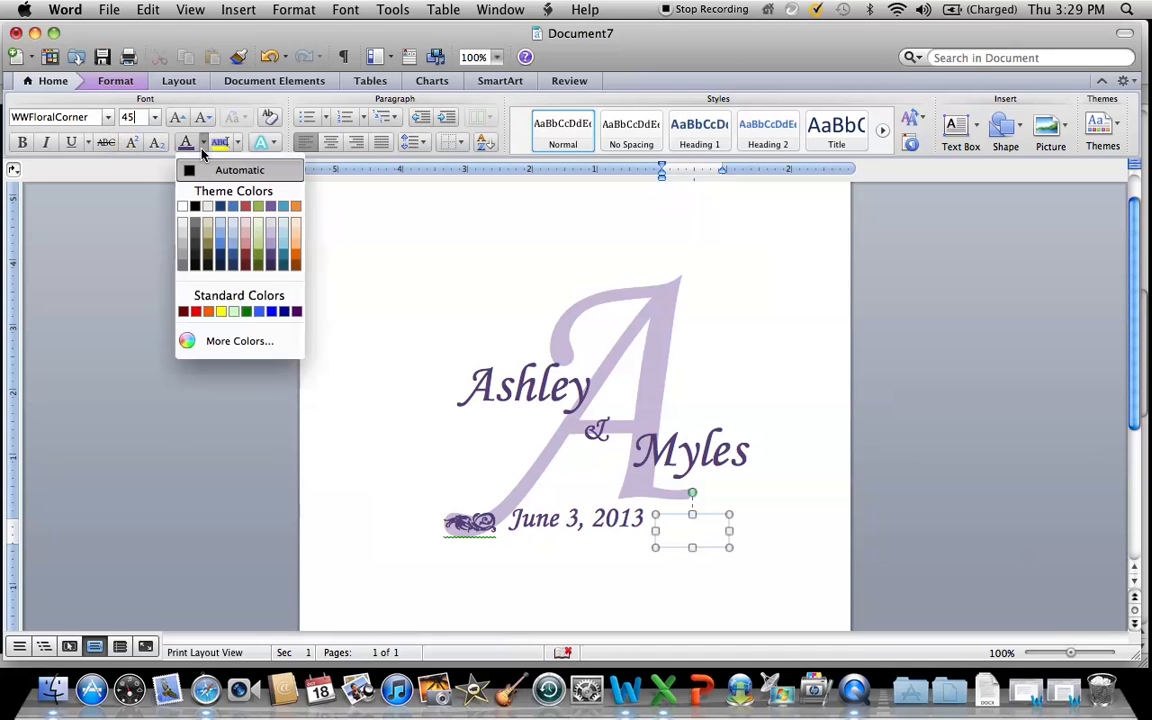
left_click(272, 262)
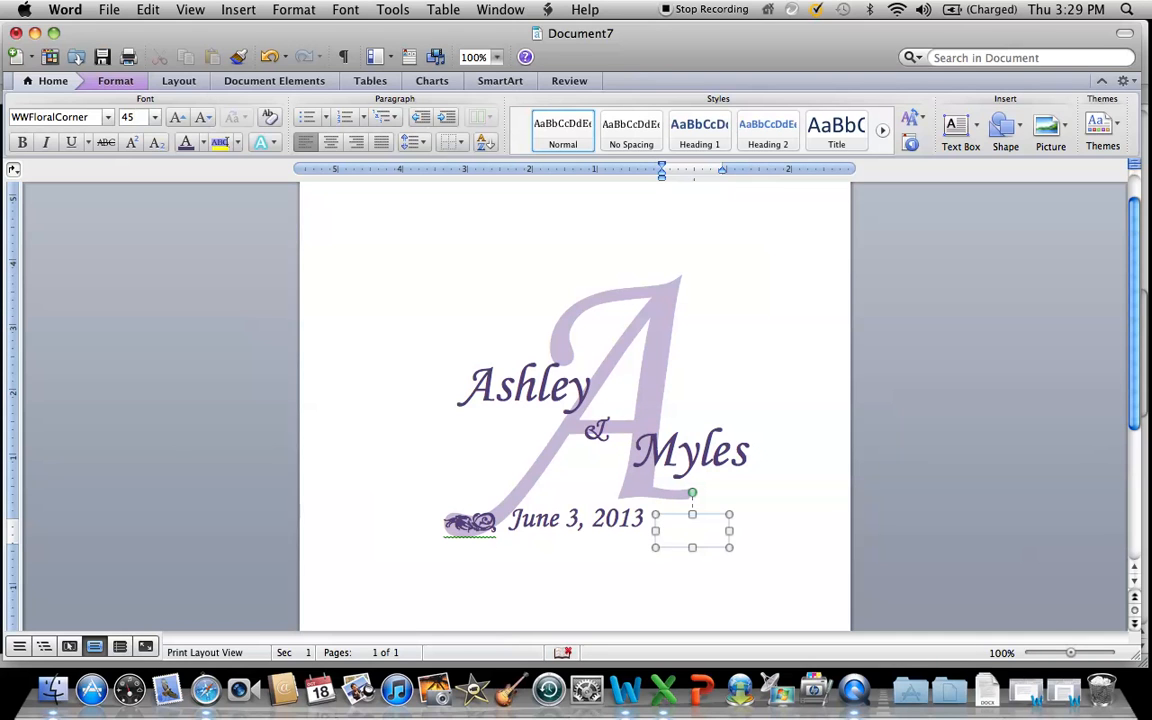
type("a")
Fit the second ornament's text box and position both floral ornaments level and close against the two ends of the date.
left_click_drag(692, 547, 684, 521)
left_click_drag(478, 530, 476, 523)
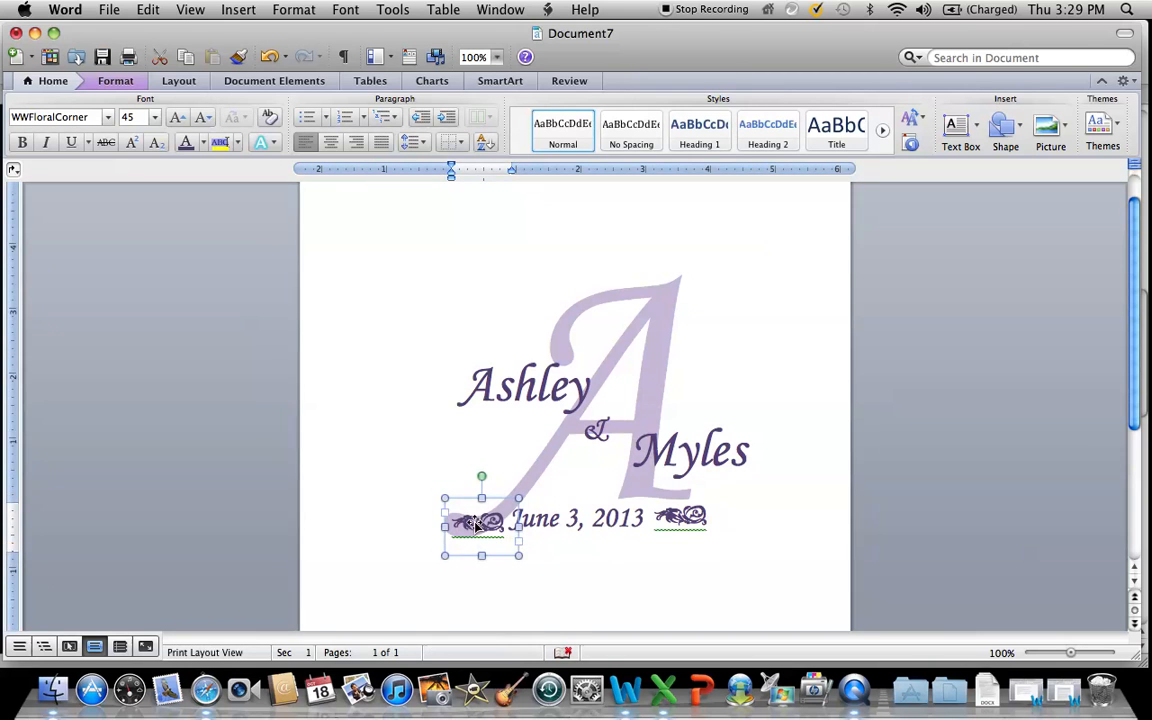
left_click_drag(684, 518, 697, 527)
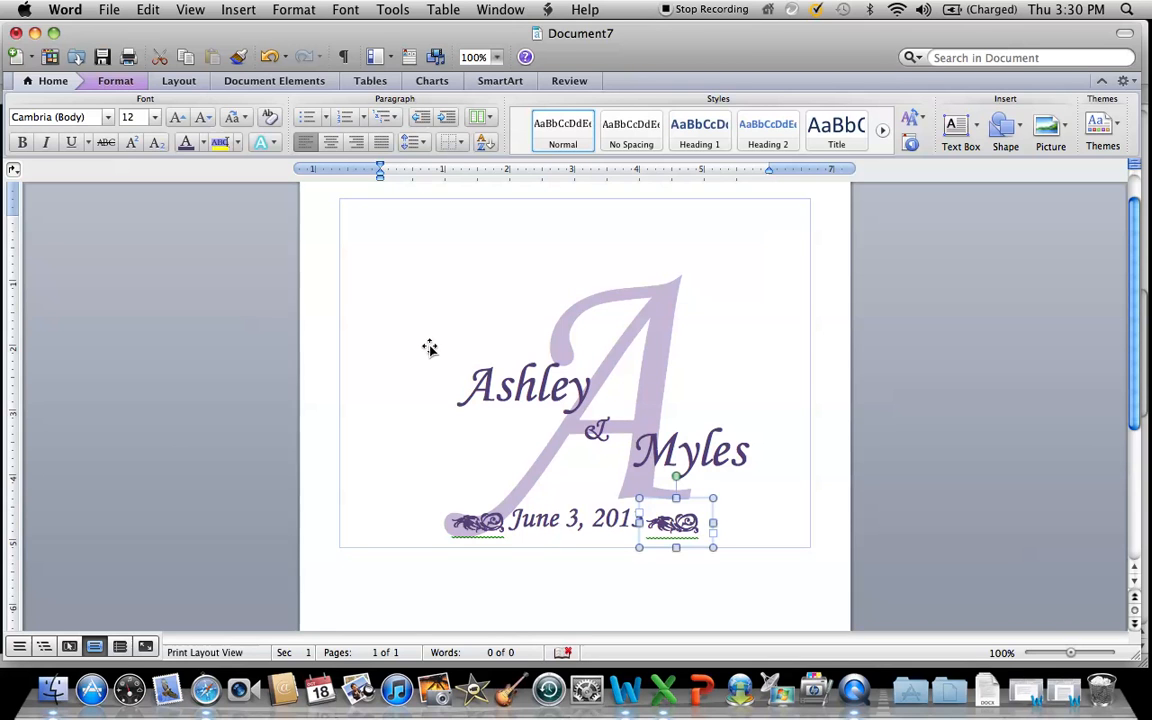
Draw a text box about 5.8 by 4.6 inches around the whole monogram and give it a 6 pt Box border in Accent 4, Darker 50%.
left_click(958, 124)
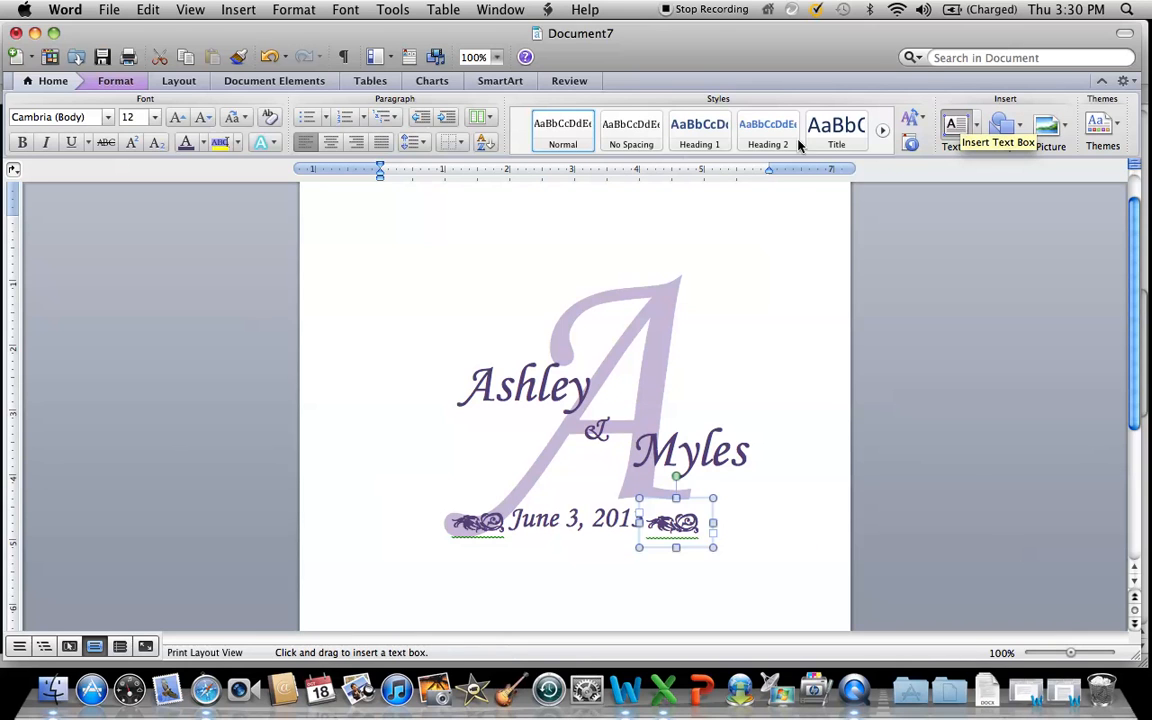
left_click_drag(397, 256, 769, 555)
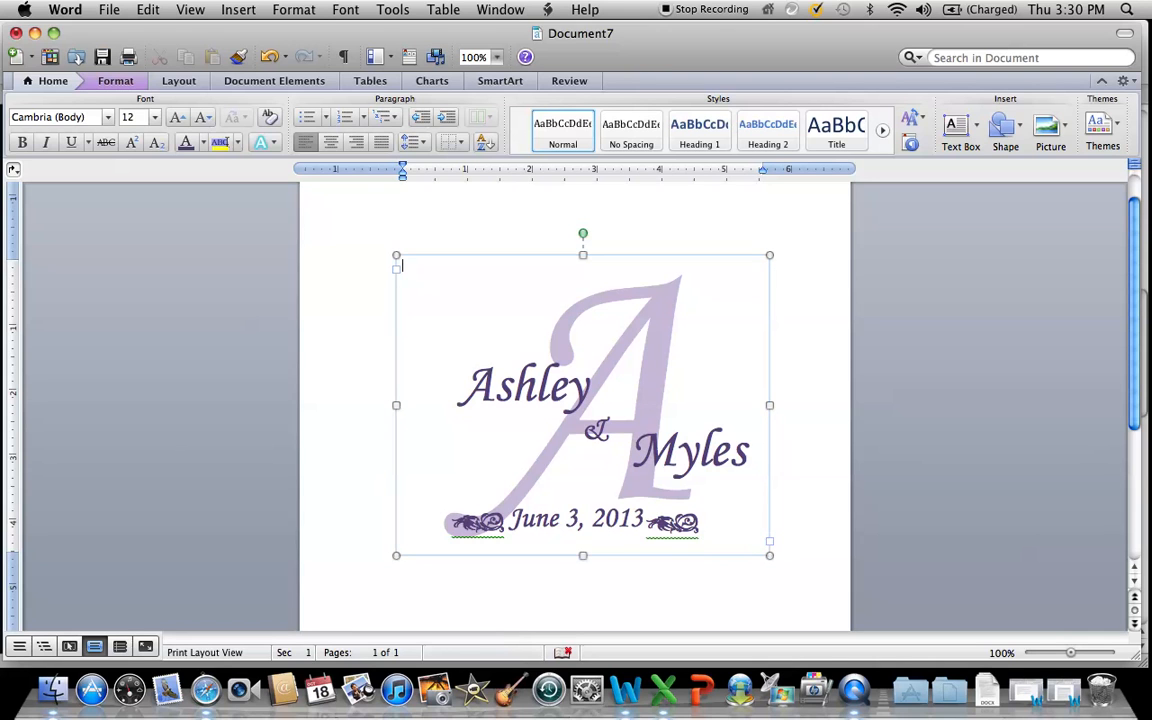
left_click(302, 12)
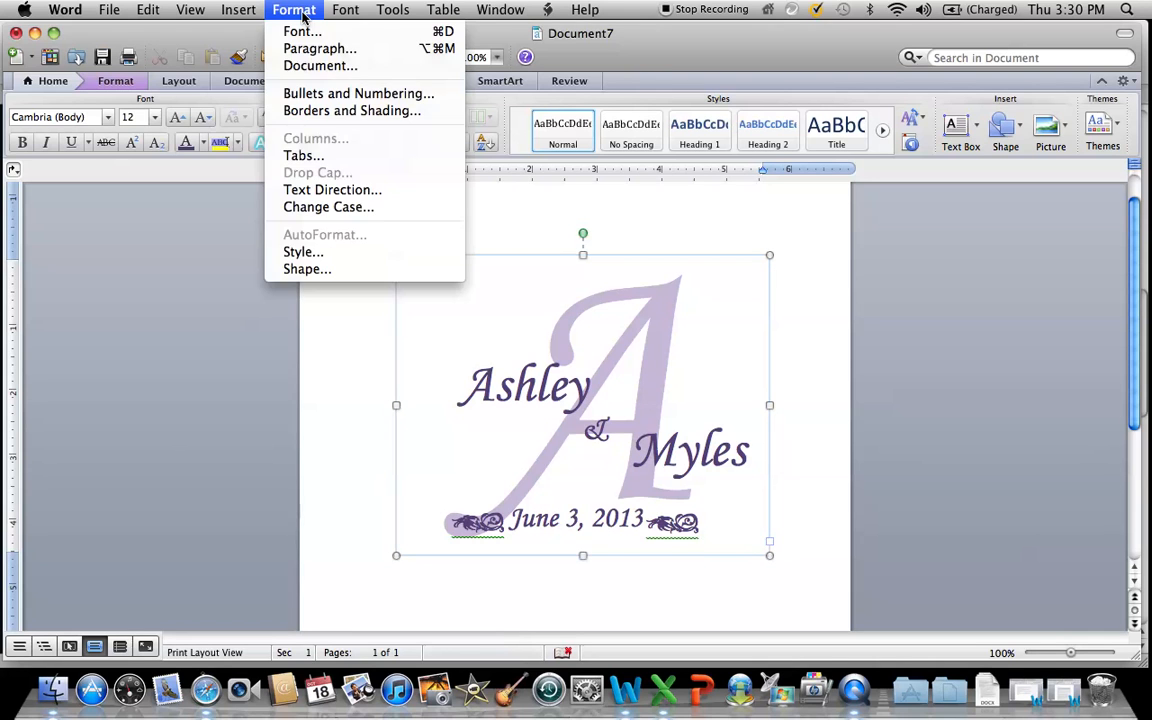
left_click(324, 112)
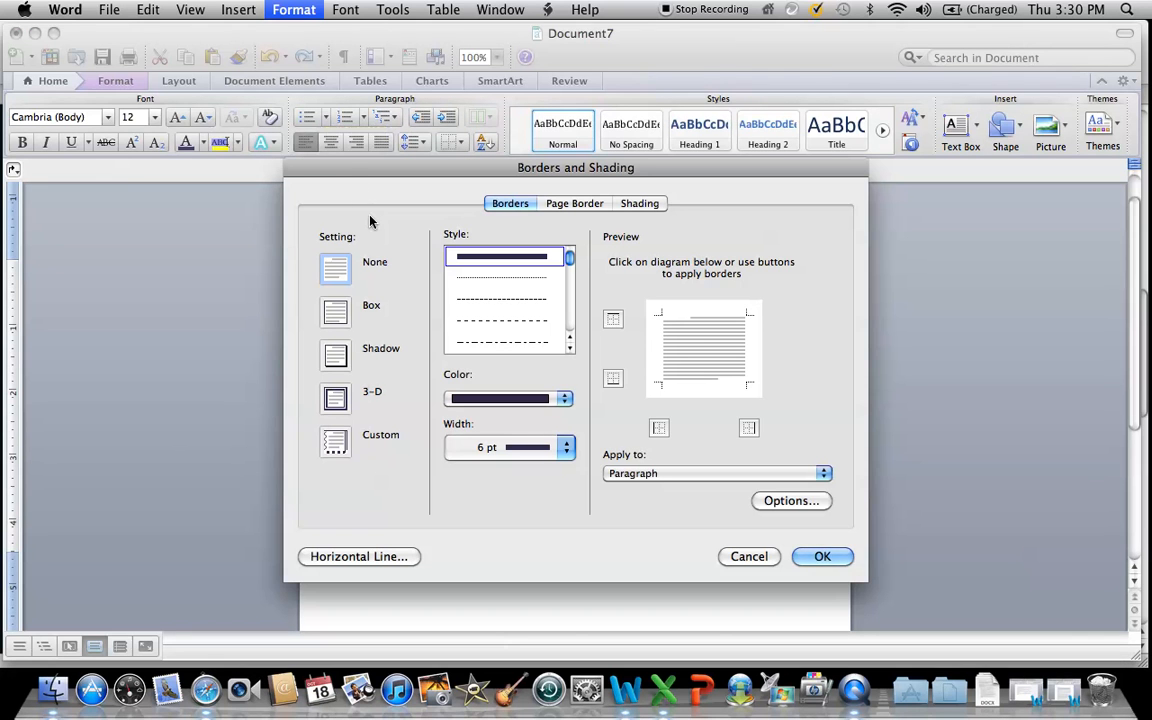
left_click(336, 313)
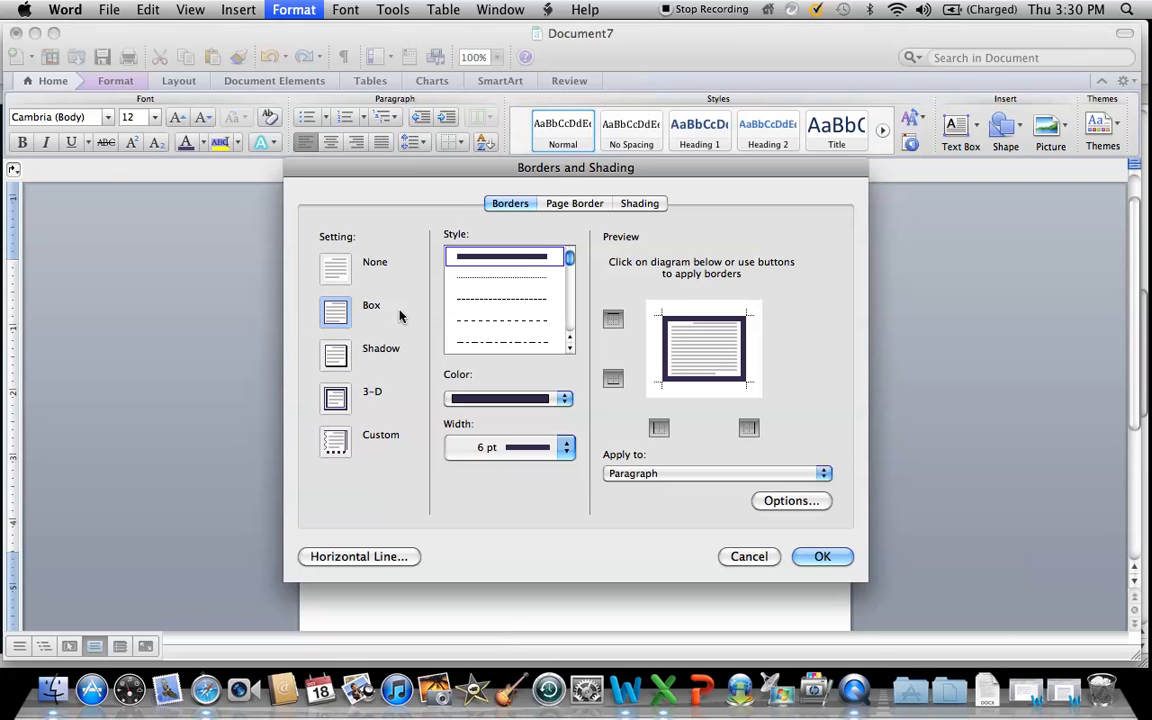
left_click(564, 399)
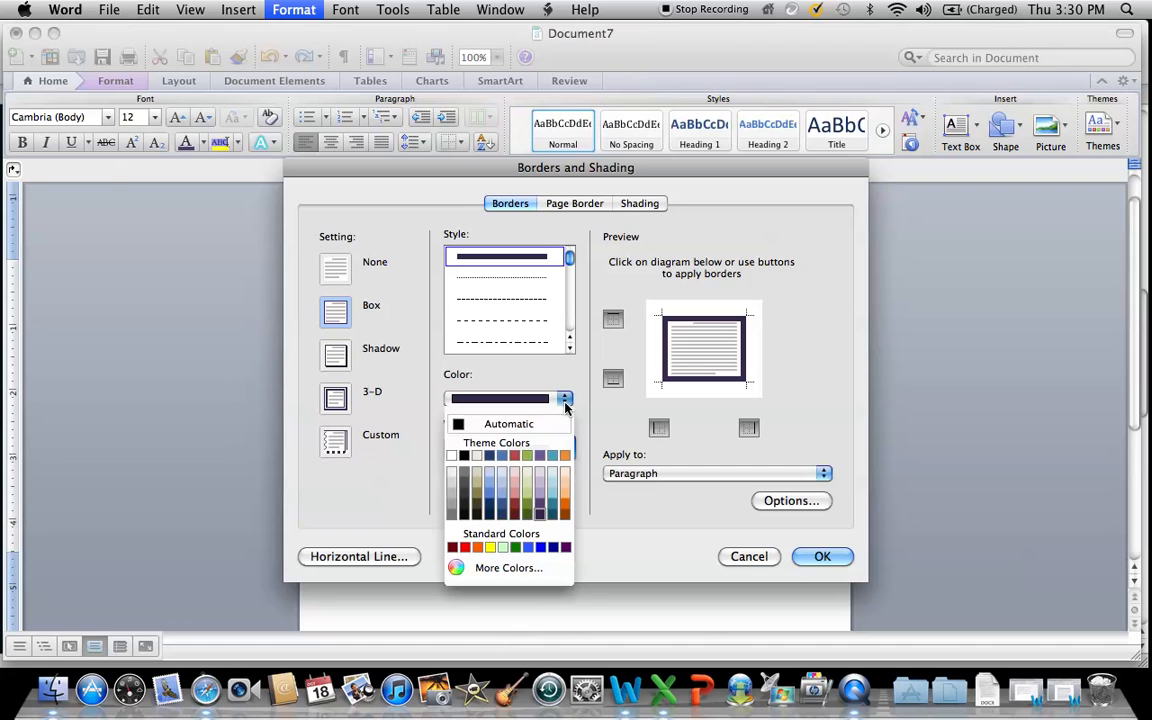
left_click(540, 516)
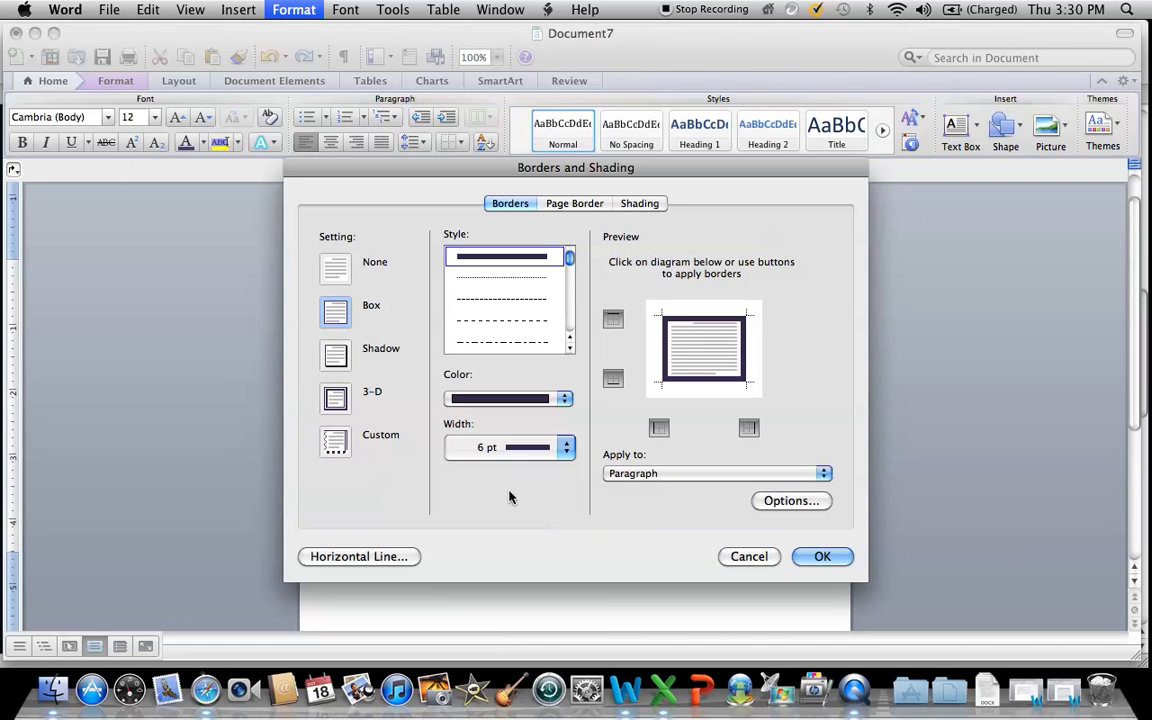
left_click(566, 448)
left_click(552, 447)
left_click(816, 558)
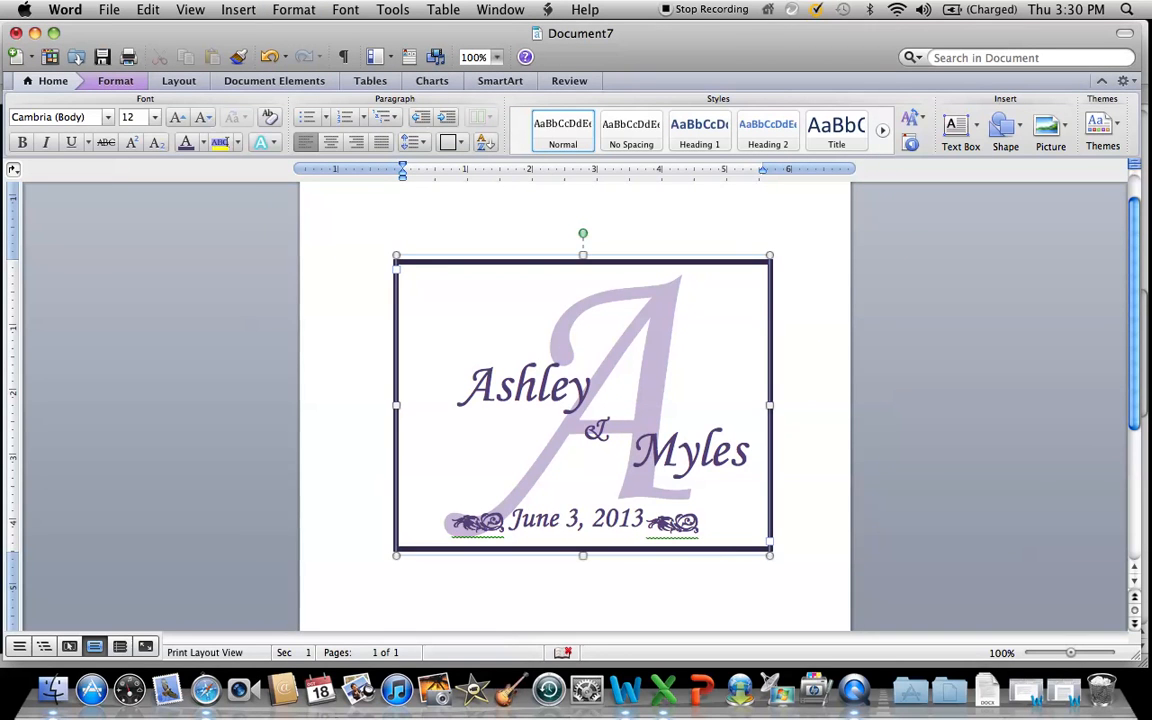
Pull the frame's left and top edges inward to about 5.5 by 4.5 inches and place the cursor below the frame.
left_click_drag(397, 405, 410, 406)
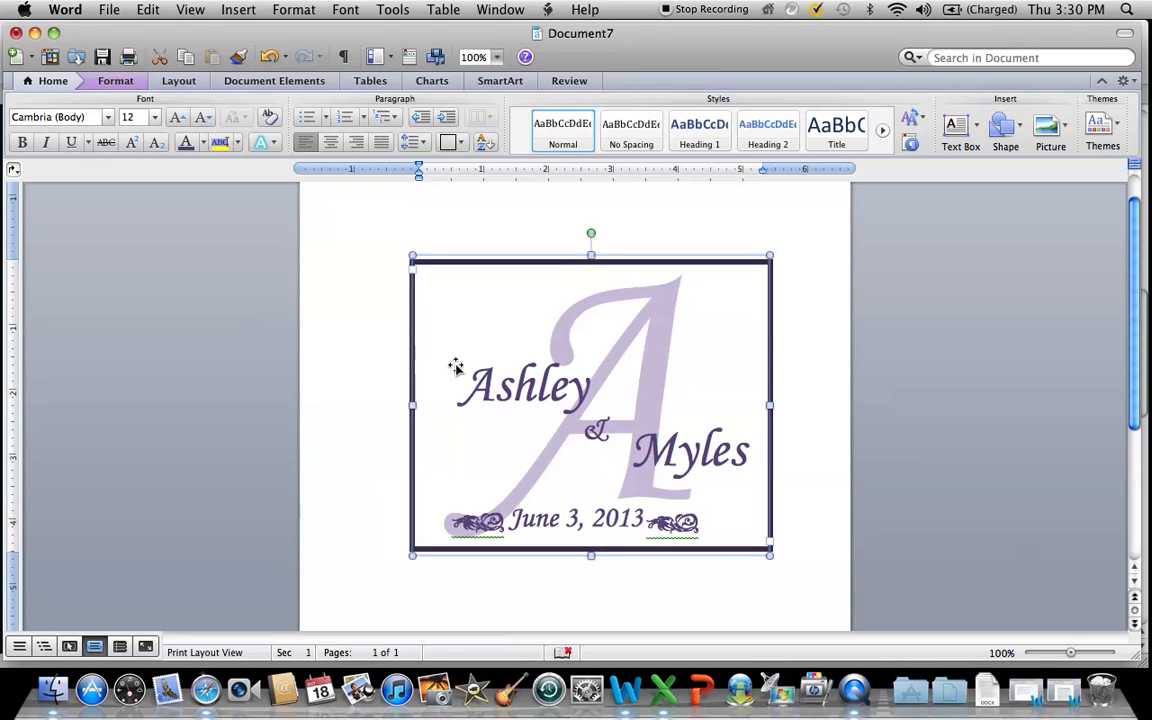
left_click_drag(591, 256, 592, 265)
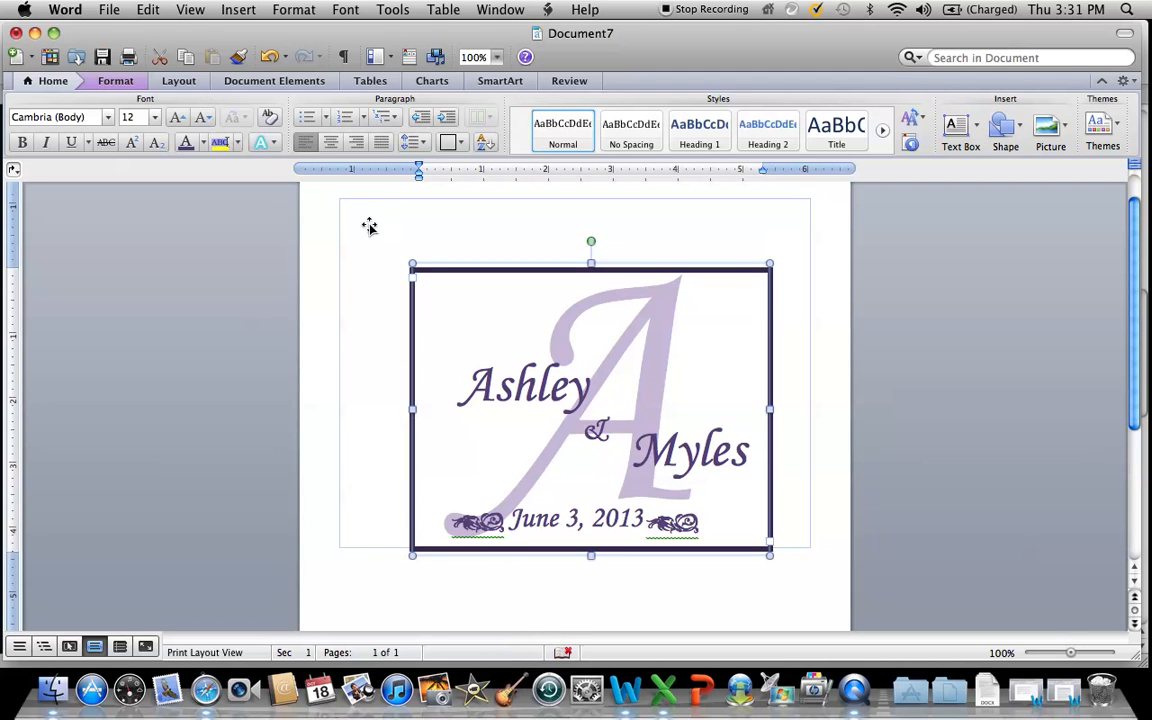
key("super+a")
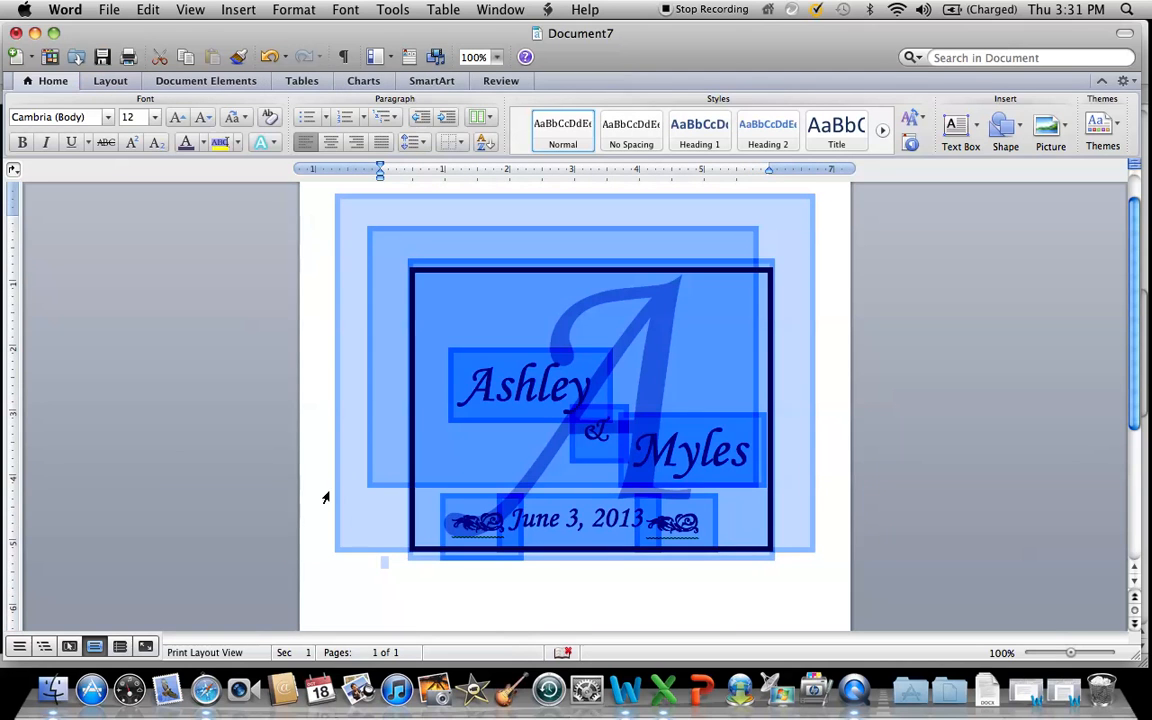
left_click(380, 562)
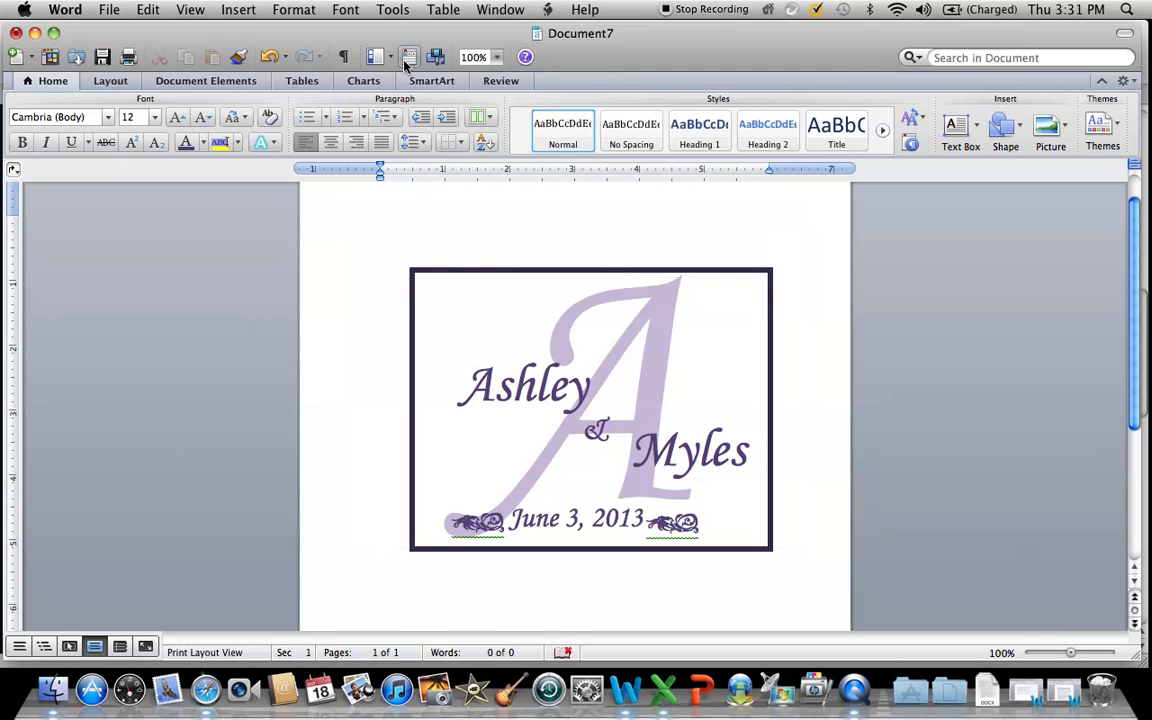
Run the spelling and grammar check and ignore the flagged floral ornaments to remove their green underlines.
left_click(395, 12)
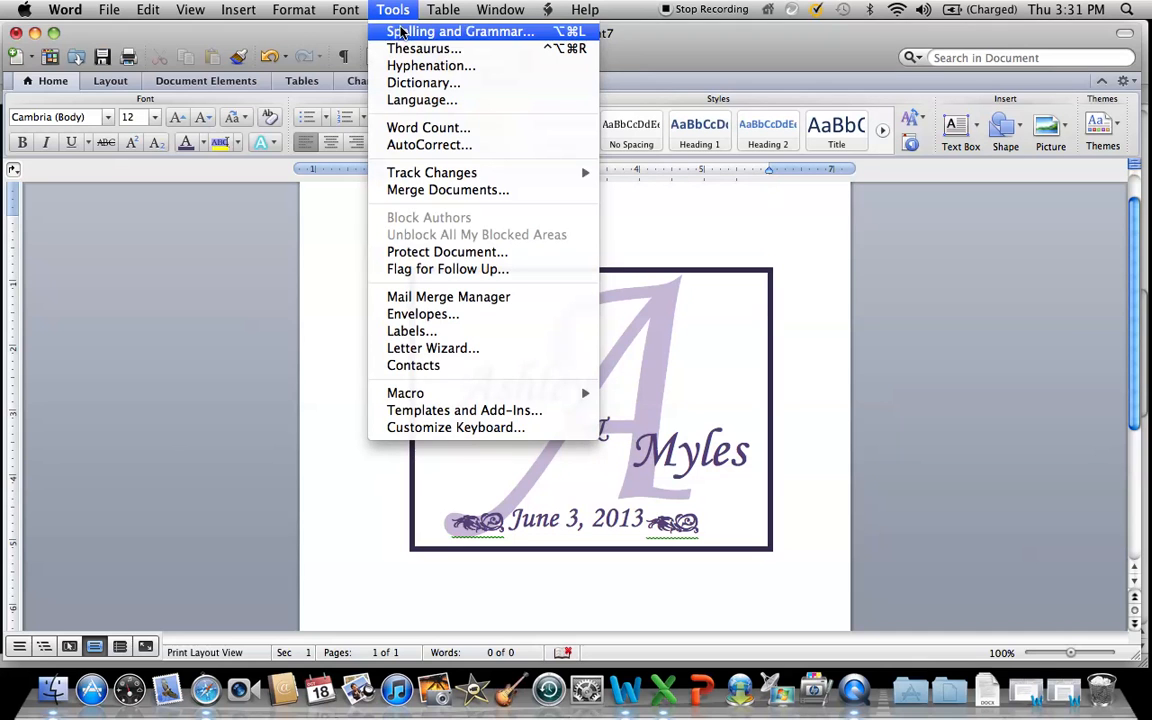
left_click(400, 31)
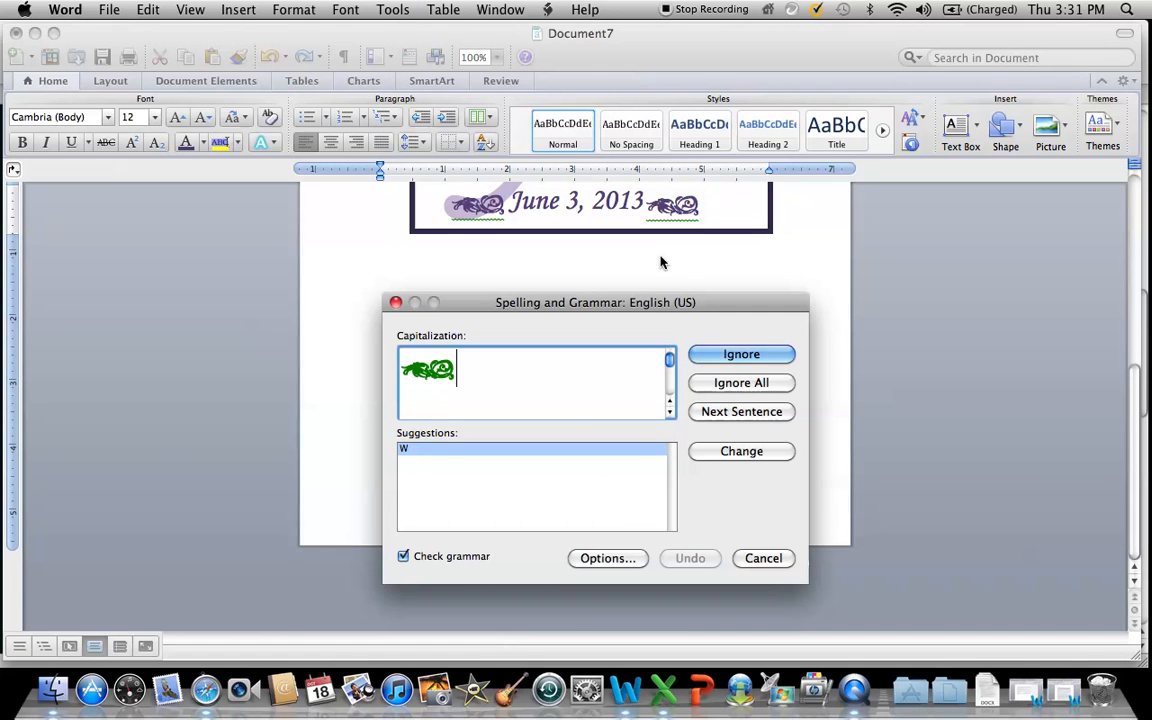
left_click(707, 353)
left_click(707, 353)
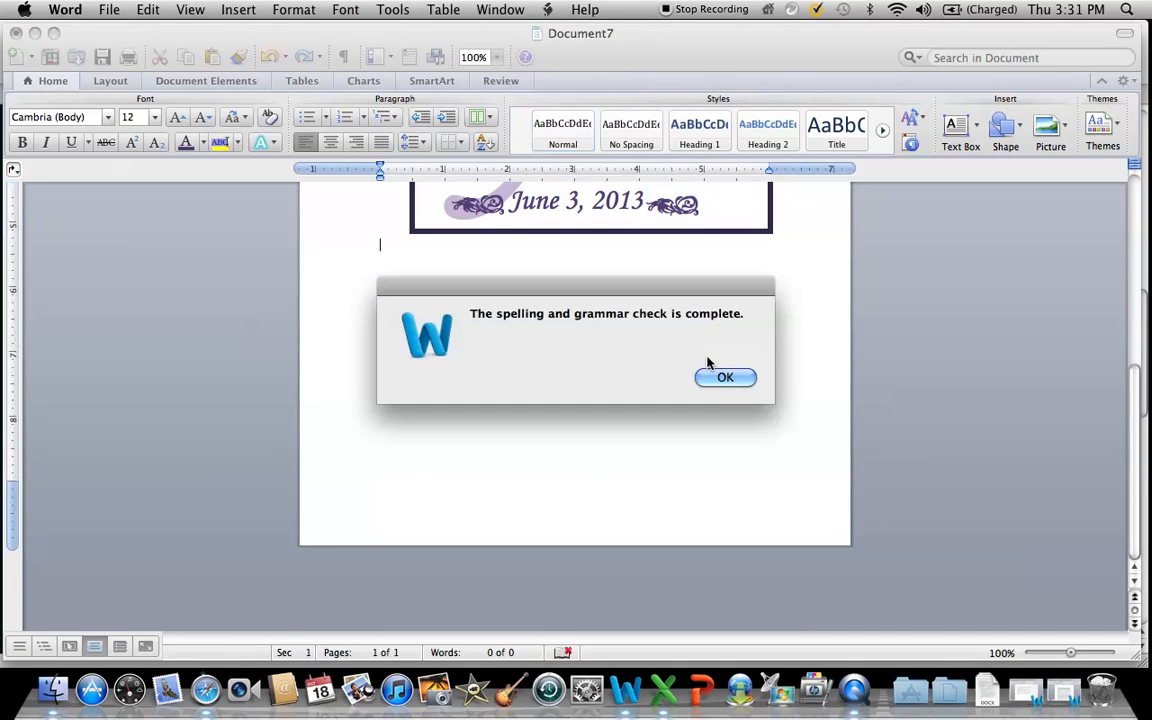
left_click(729, 385)
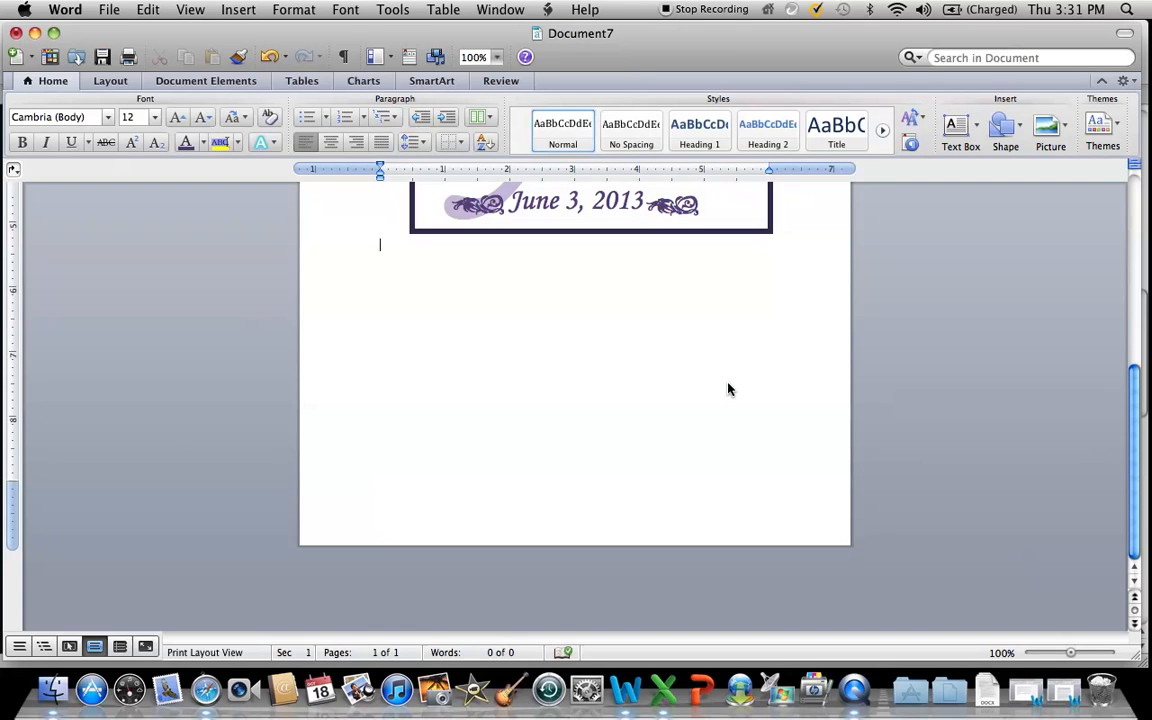
left_click_drag(1136, 435, 1134, 288)
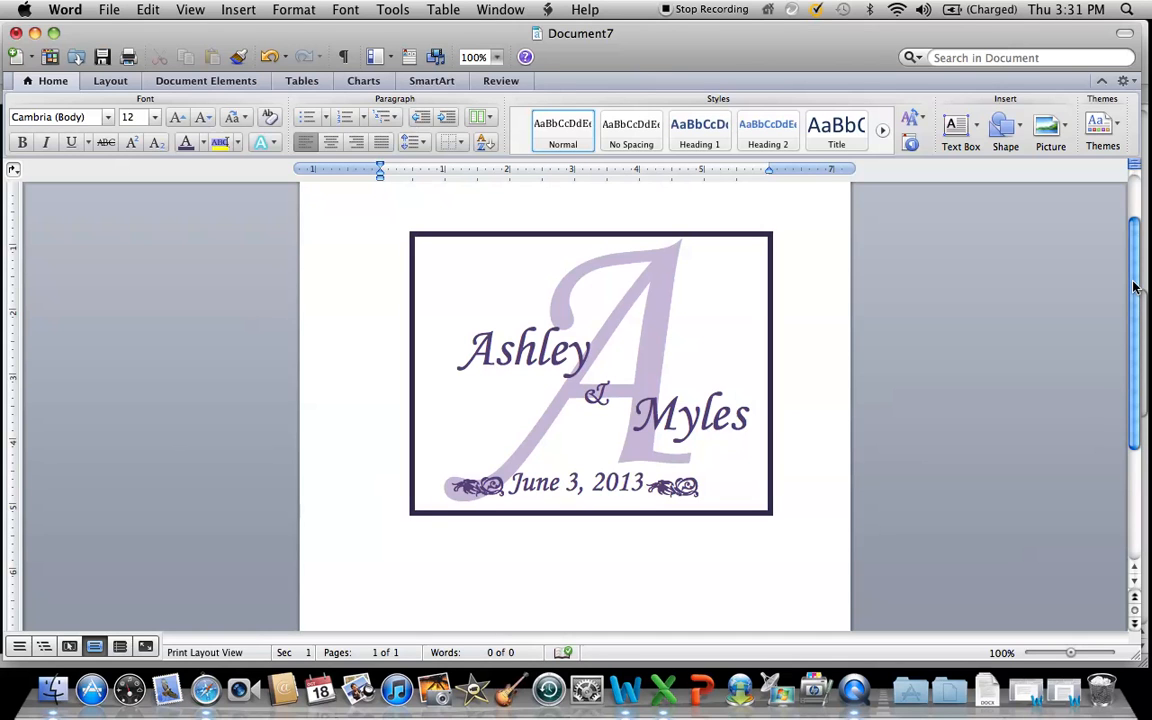
Save the document as "Monogram Wedding" in the Documents folder in Word Document (.docx) format.
left_click(110, 10)
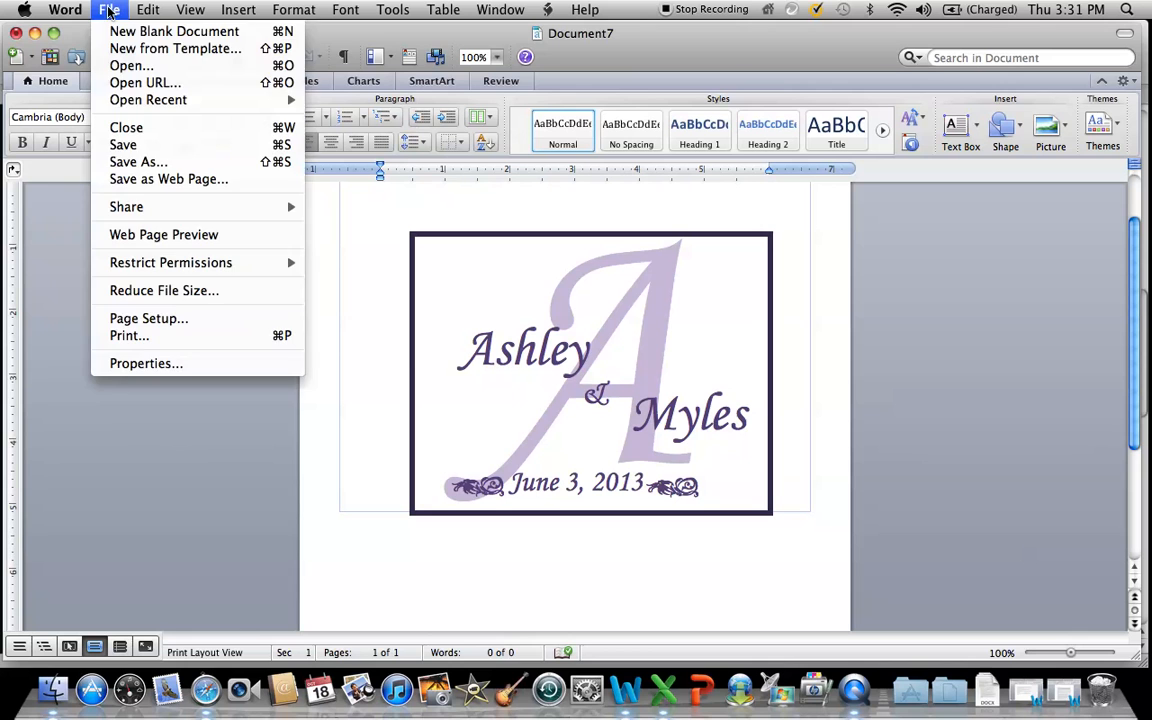
left_click(131, 162)
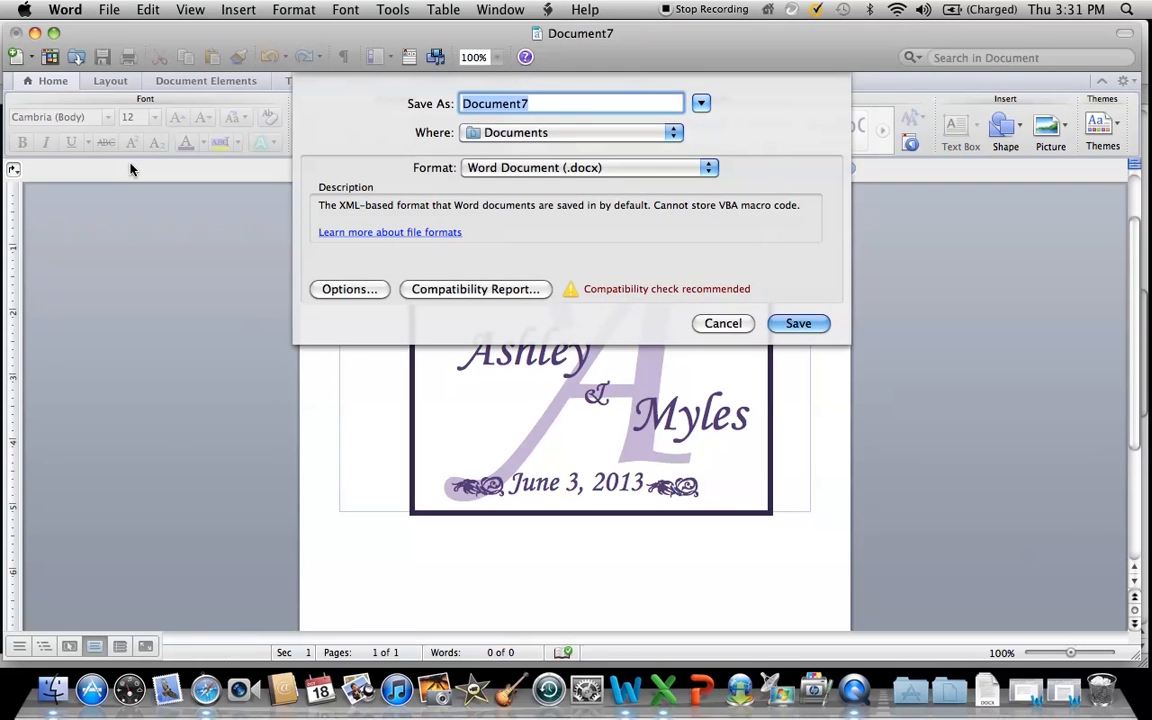
type("Monogram")
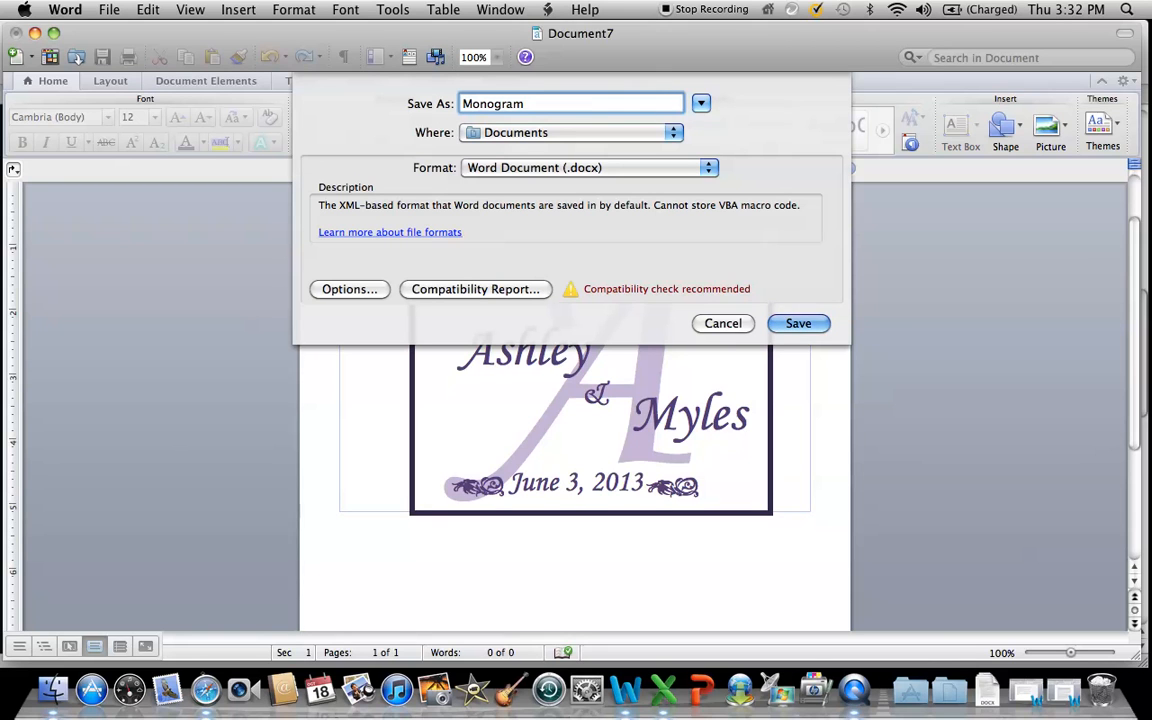
type("dding")
left_click(778, 324)
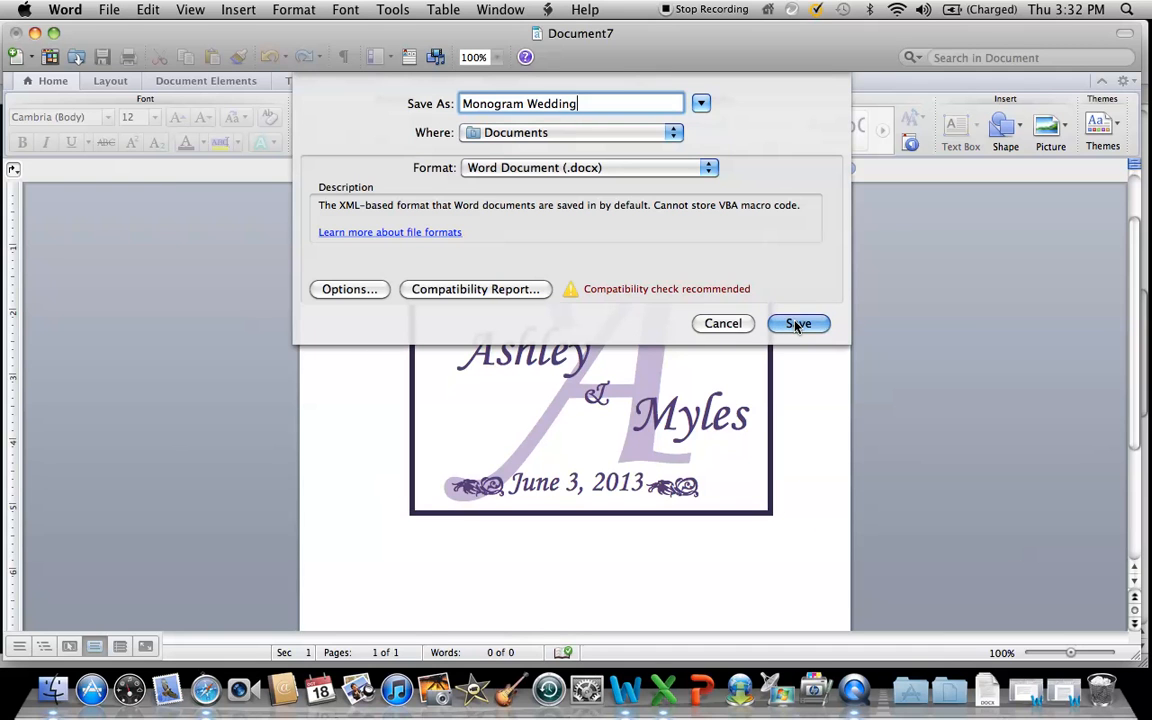